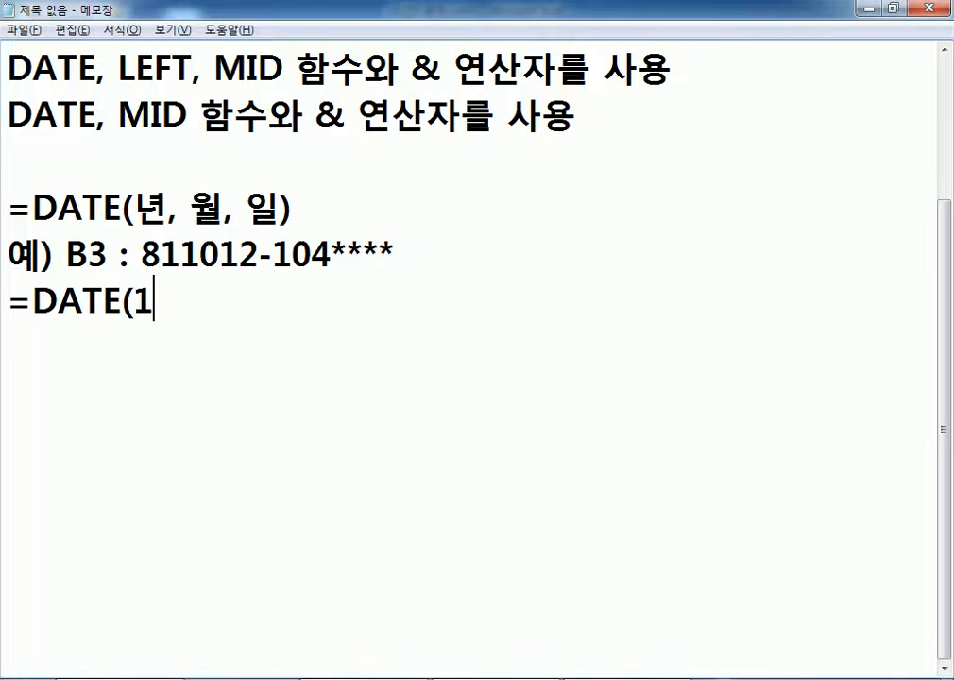
Complete the DATE example with the sample birth year, month and day, and write the resulting date after a colon
type(", ")
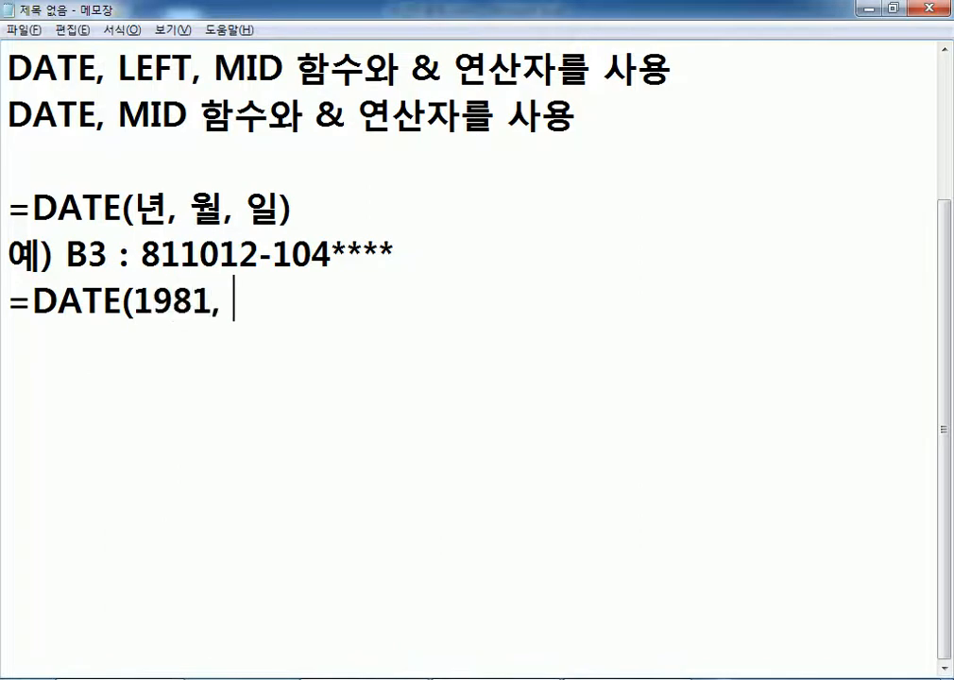
type("10, ")
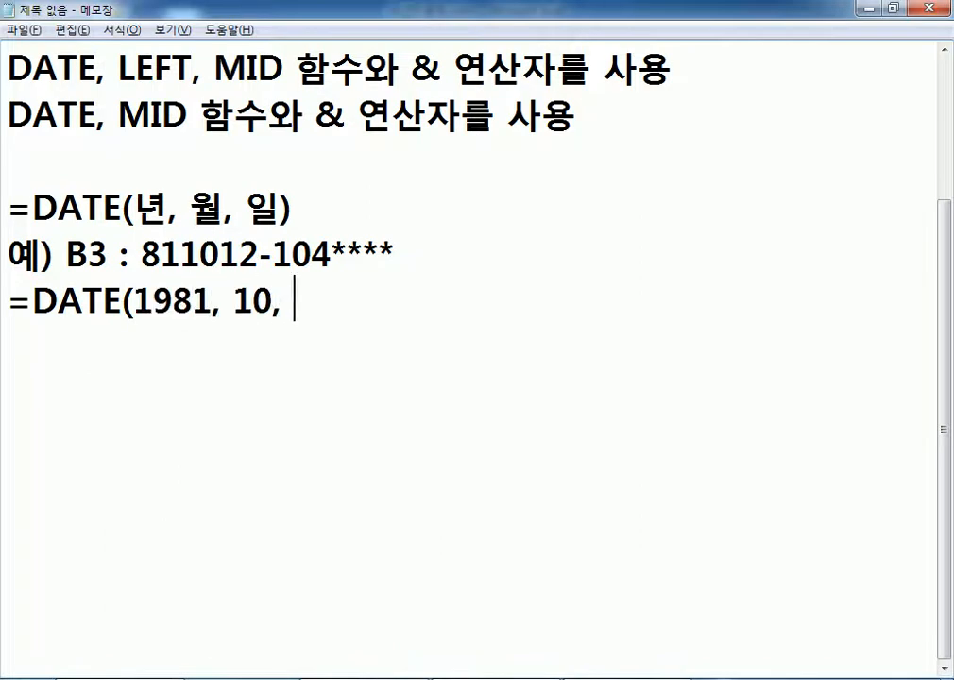
type("12)")
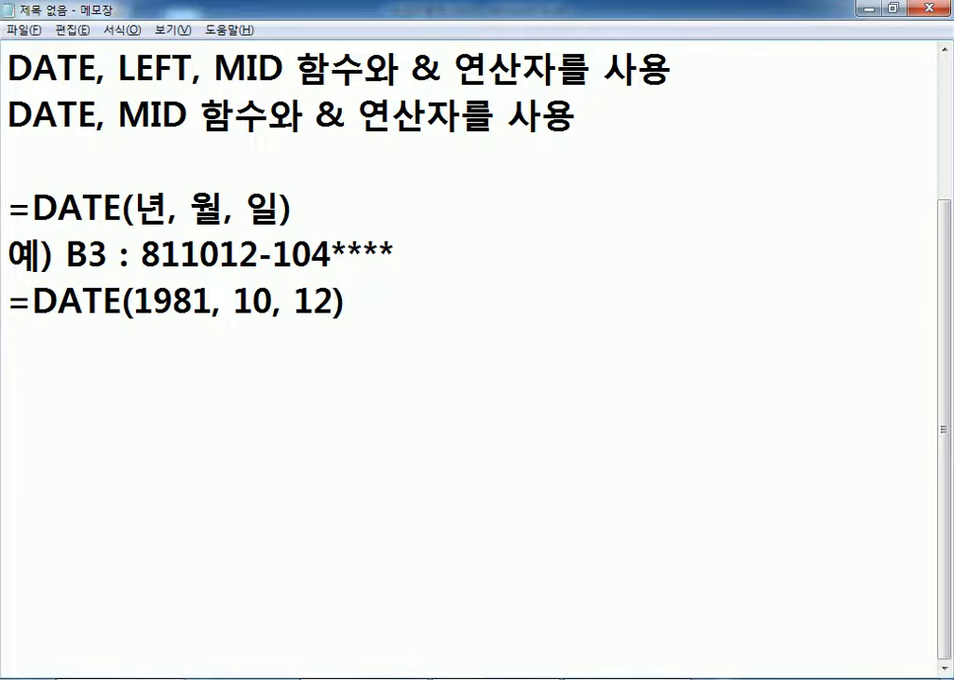
type(" : 198")
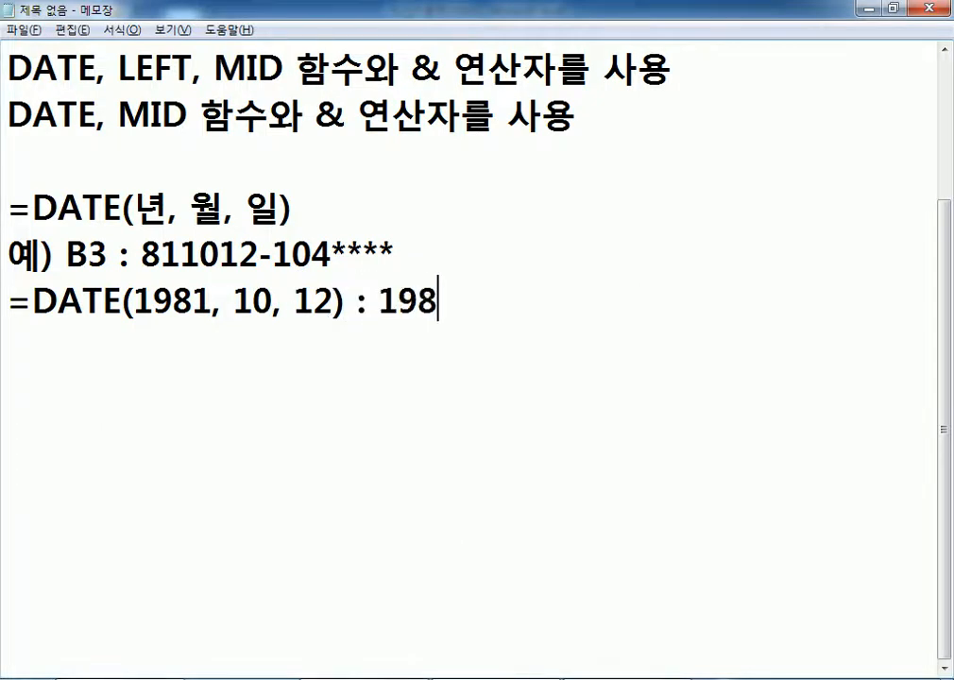
type("1-10-12")
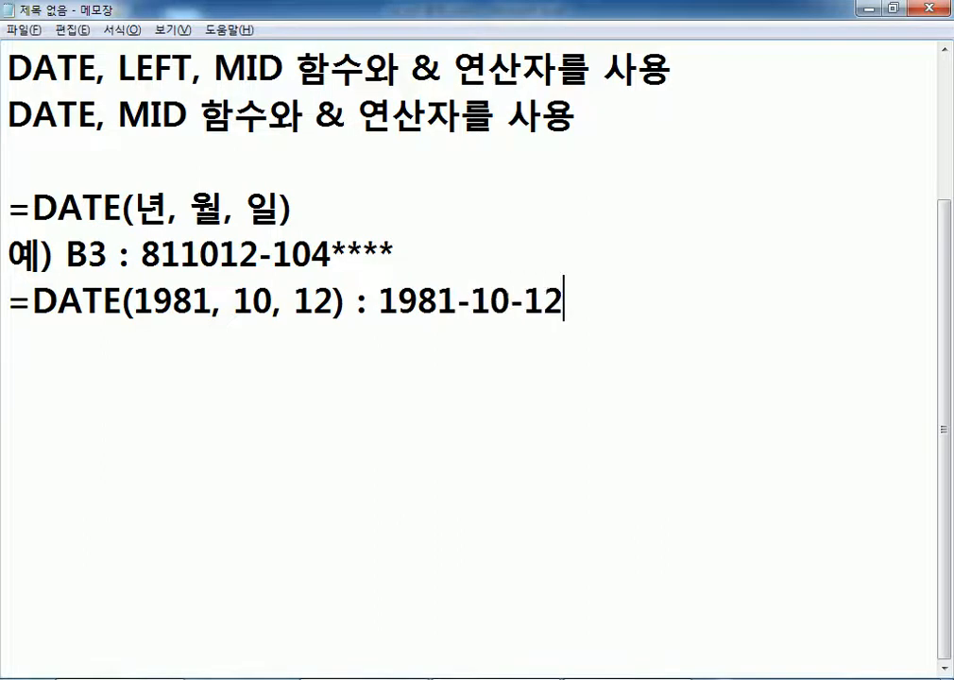
key("Return")
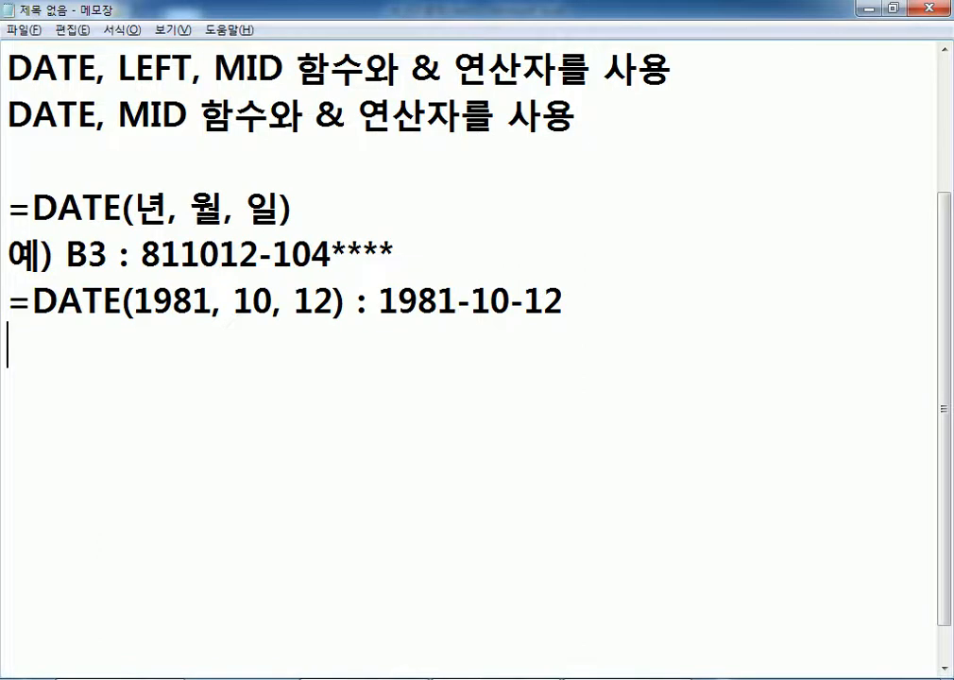
Add a second example line reading =DATE(2000, 13, 40) below the first one
type("=ㅇㅁㅅ")
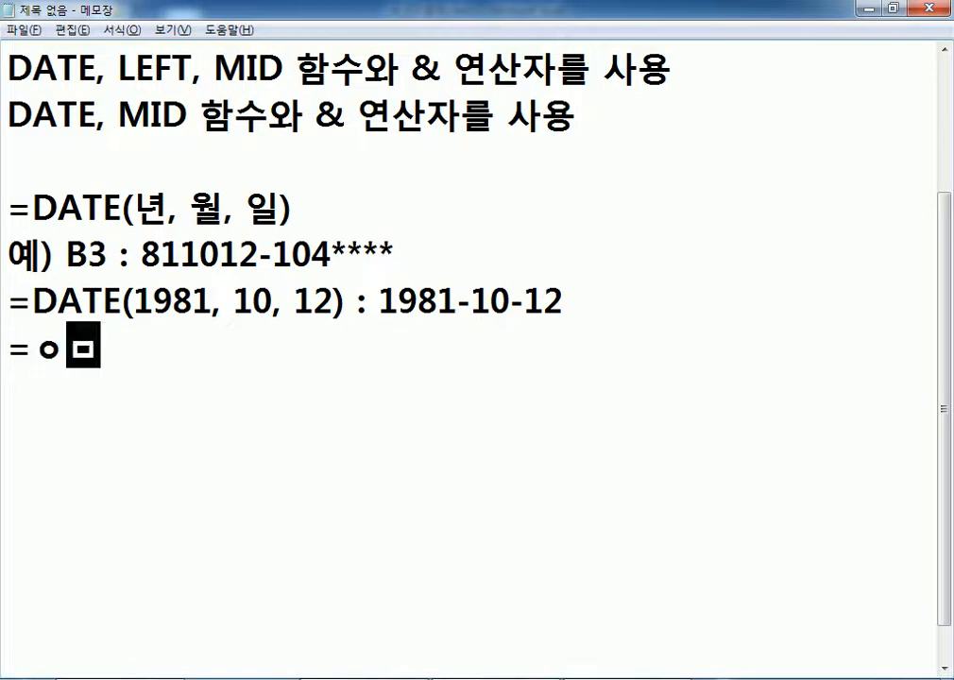
key("BackSpace")
key("BackSpace")
key("BackSpace")
type("DATE(*")
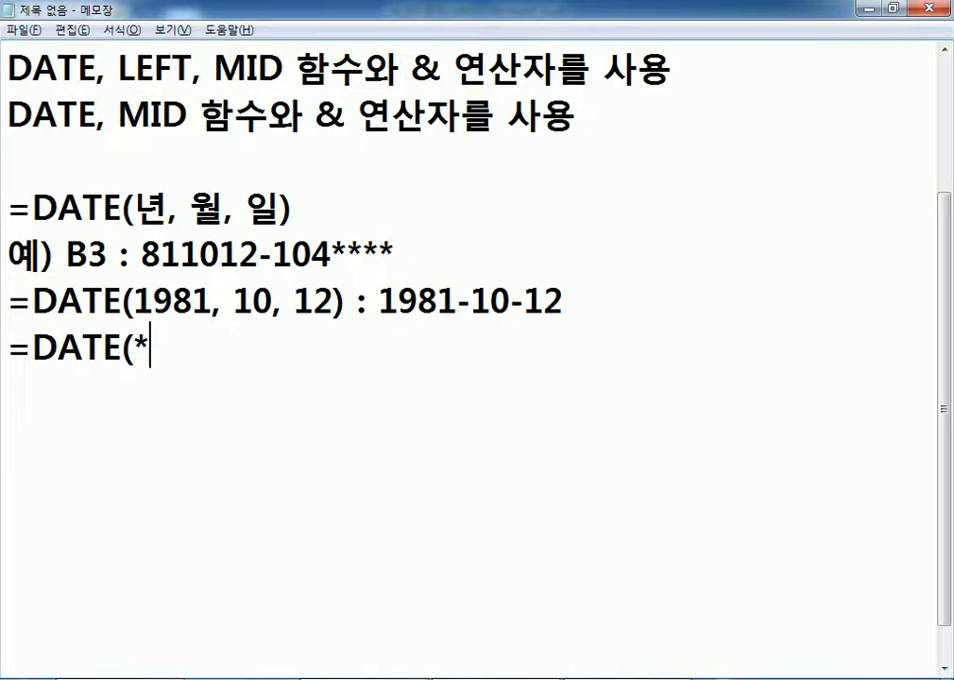
key("BackSpace")
type("201")
key("BackSpace")
type("00")
type(",")
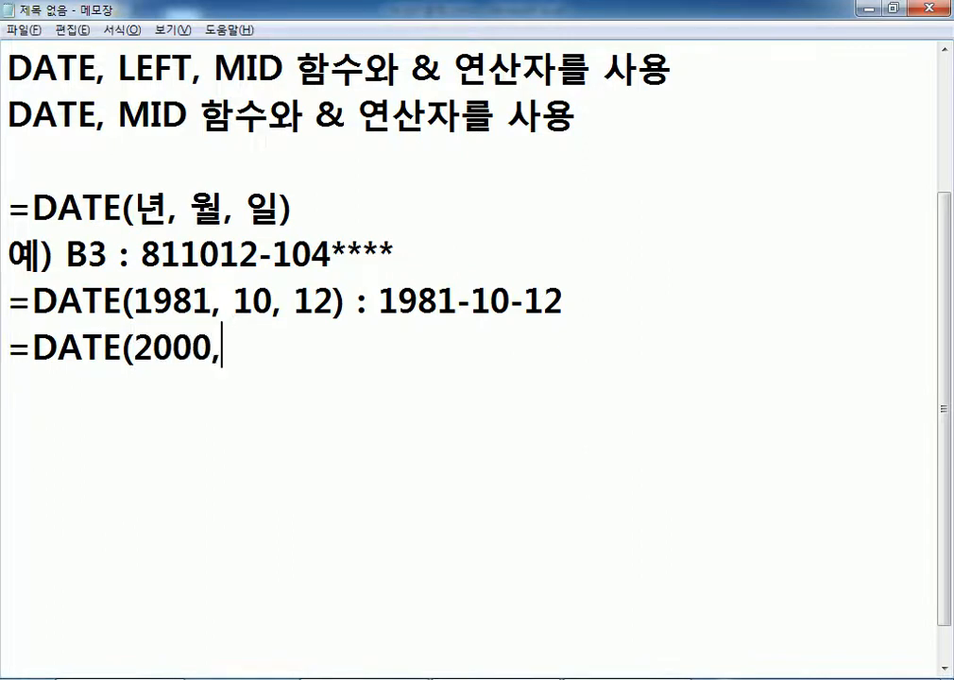
type(" 13,")
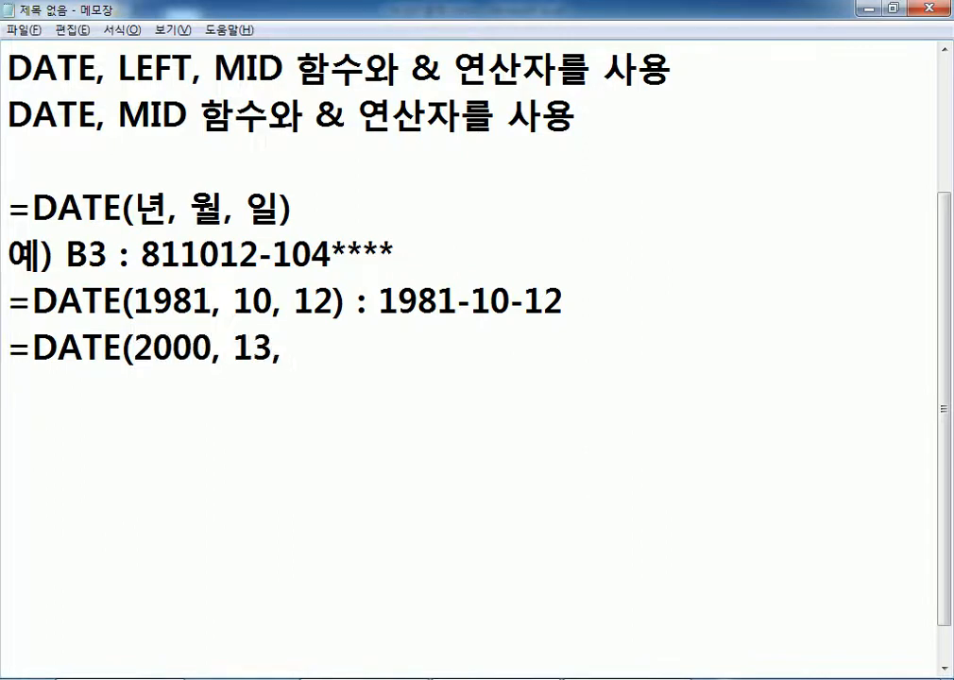
type(" 40)")
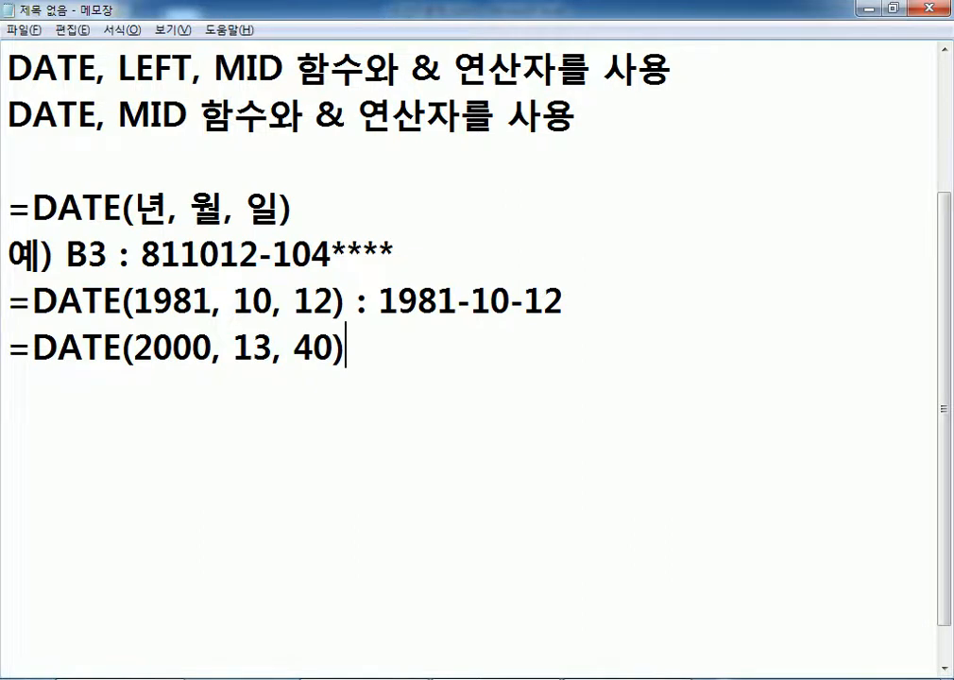
Append "> 2000-13-40 > 2001-01-40" to the second example to show how the excess month carries over
type("> 2000-")
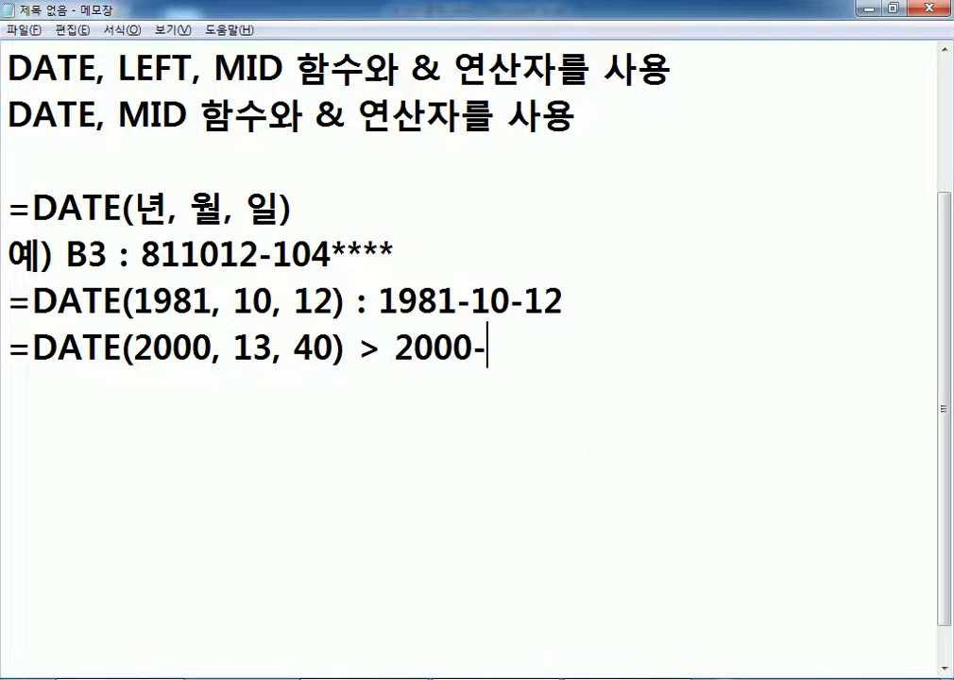
type("13-40 ?")
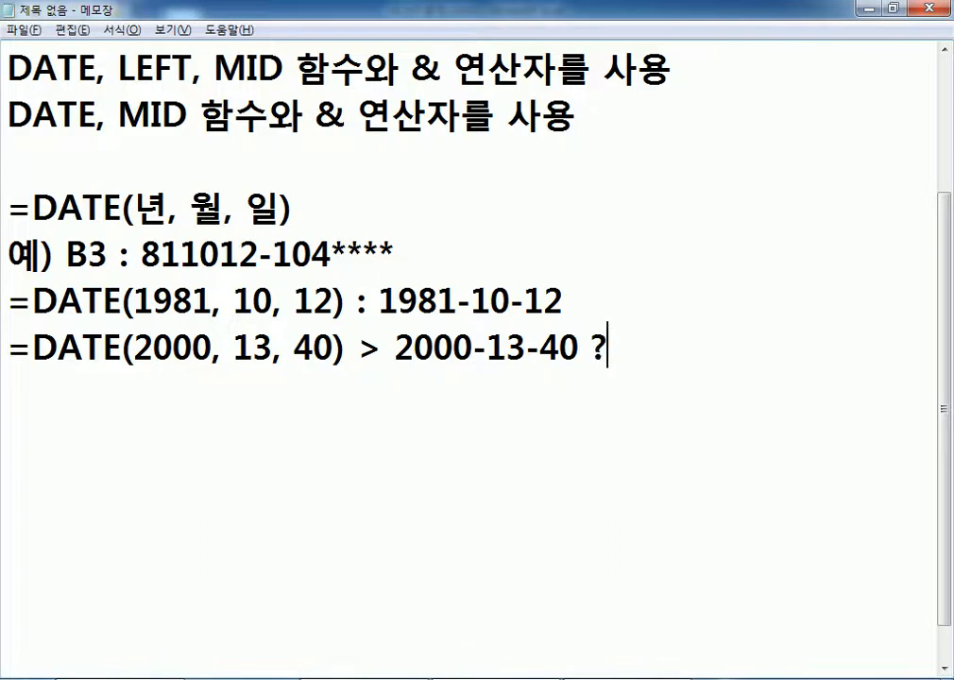
key("BackSpace")
type("> 2001")
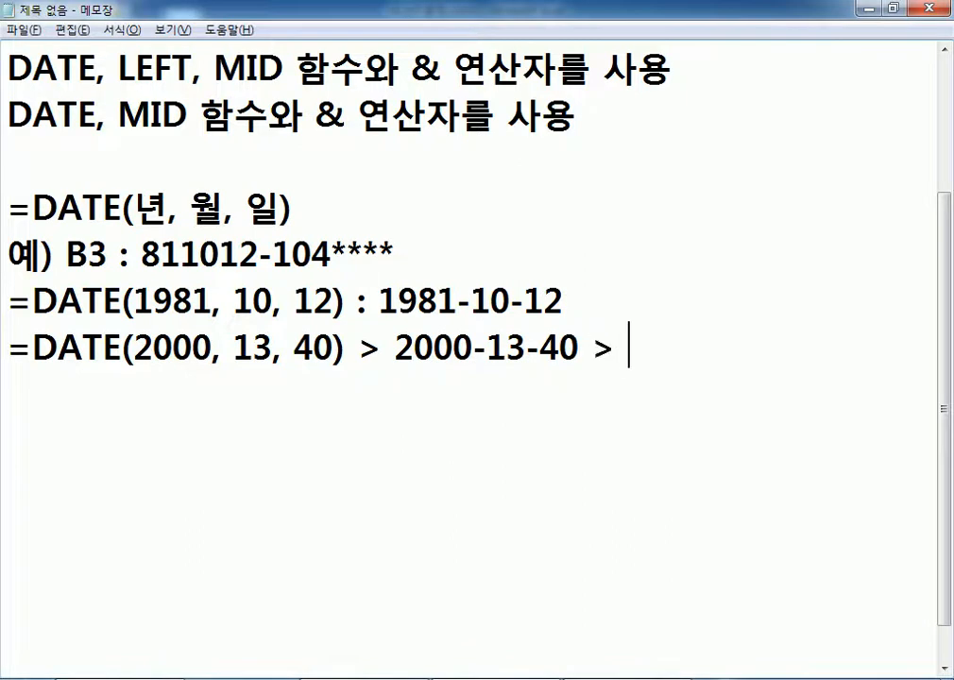
type("-")
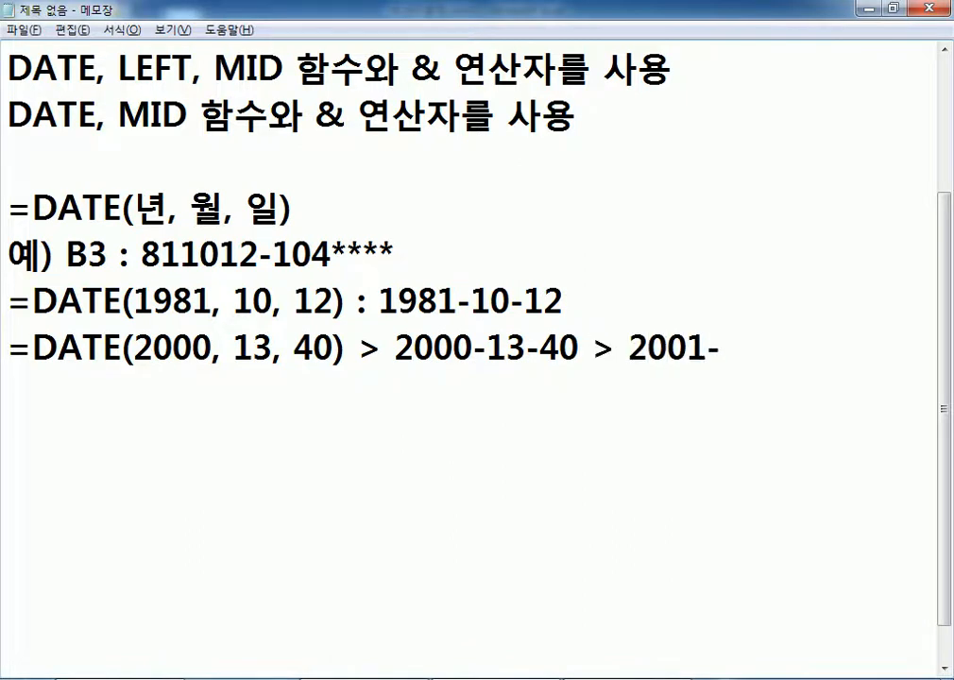
type("01-40")
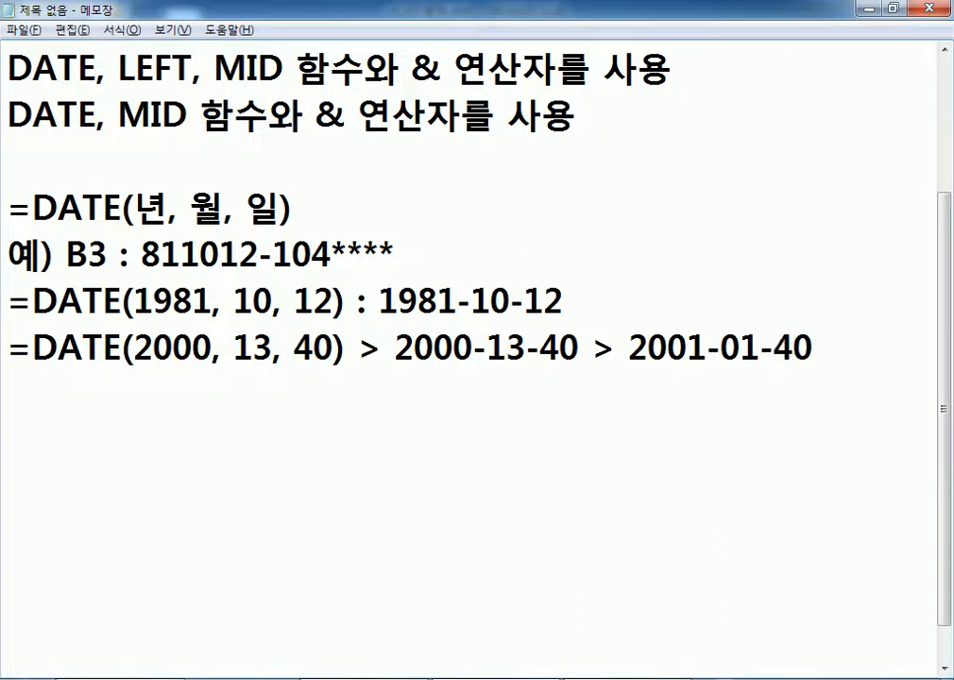
Extend the second example's chain with the final date "> 2001-02-09"
type(">")
key("BackSpace")
type("?")
key("BackSpace")
key("BackSpace")
type("> 2001-")
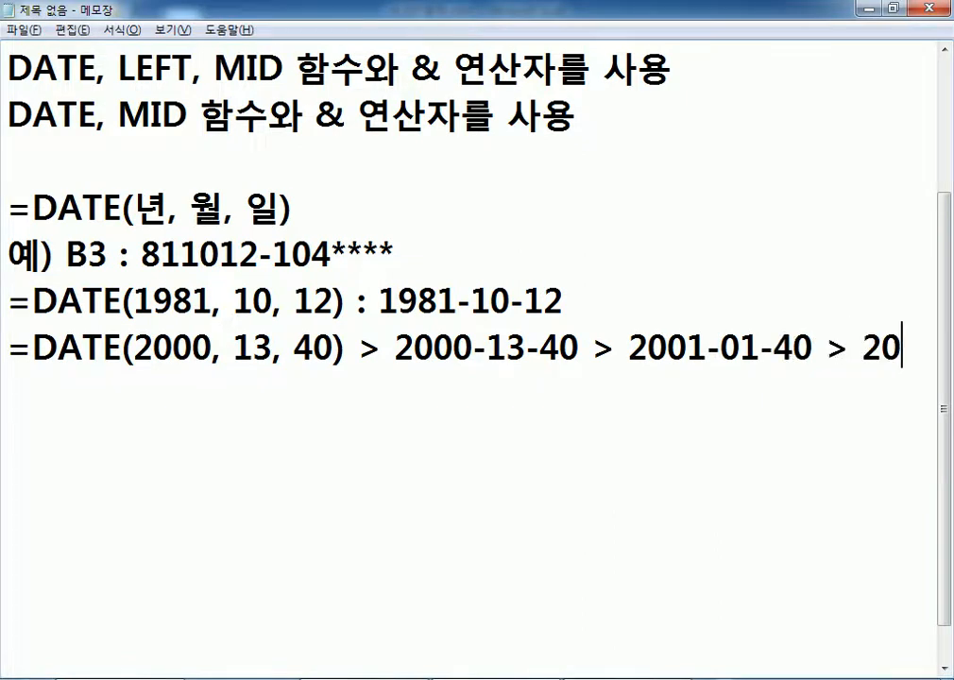
type("02-")
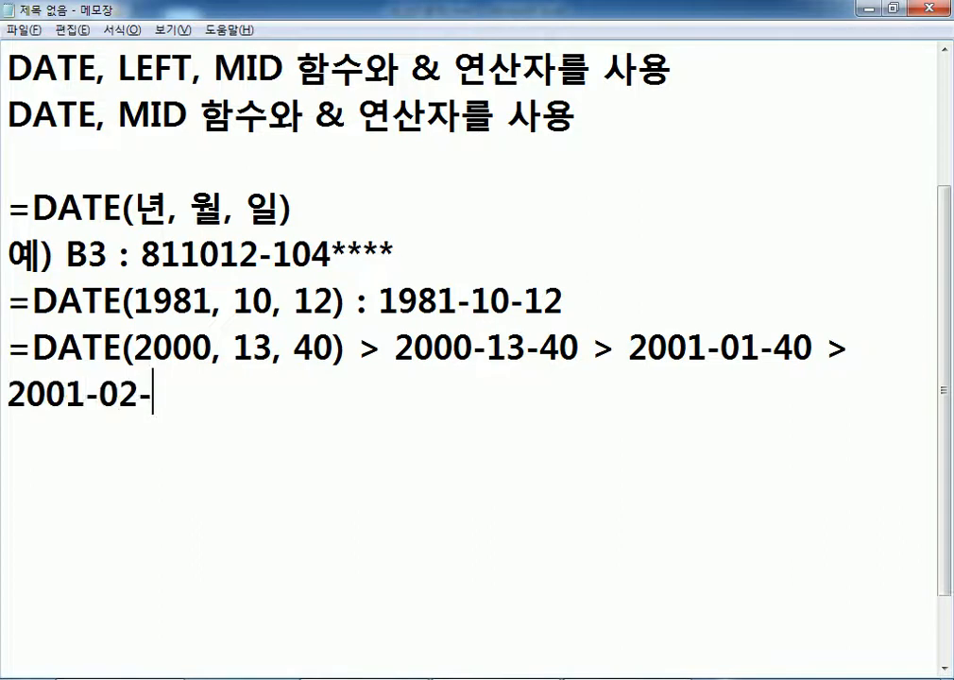
type("09")
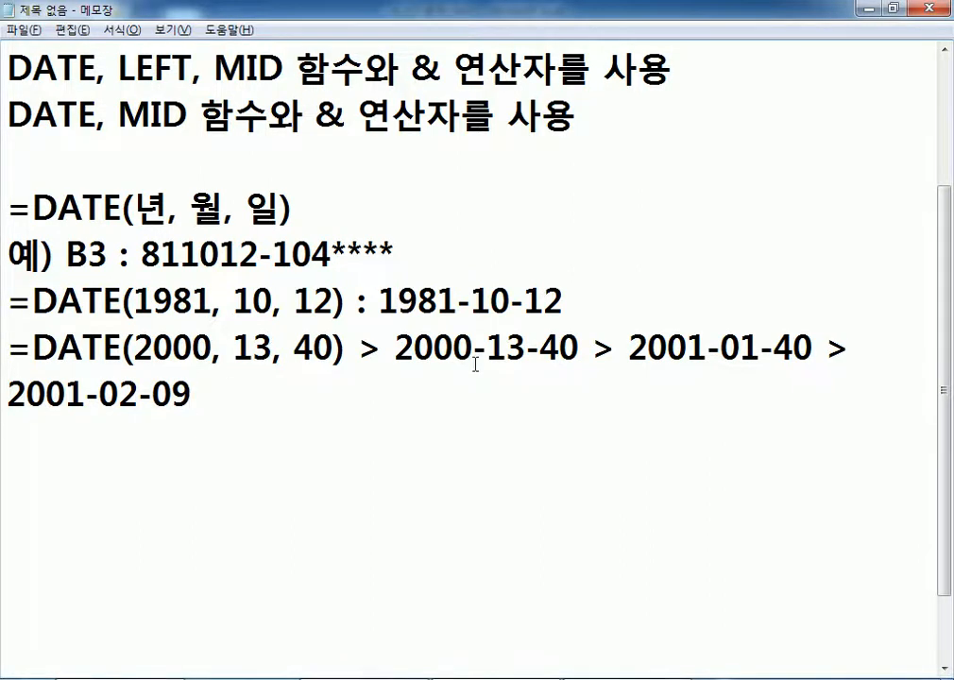
left_click_drag(697, 349, 670, 350)
left_click_drag(760, 349, 713, 349)
left_click(765, 349)
left_click(224, 435)
left_click_drag(395, 350, 576, 348)
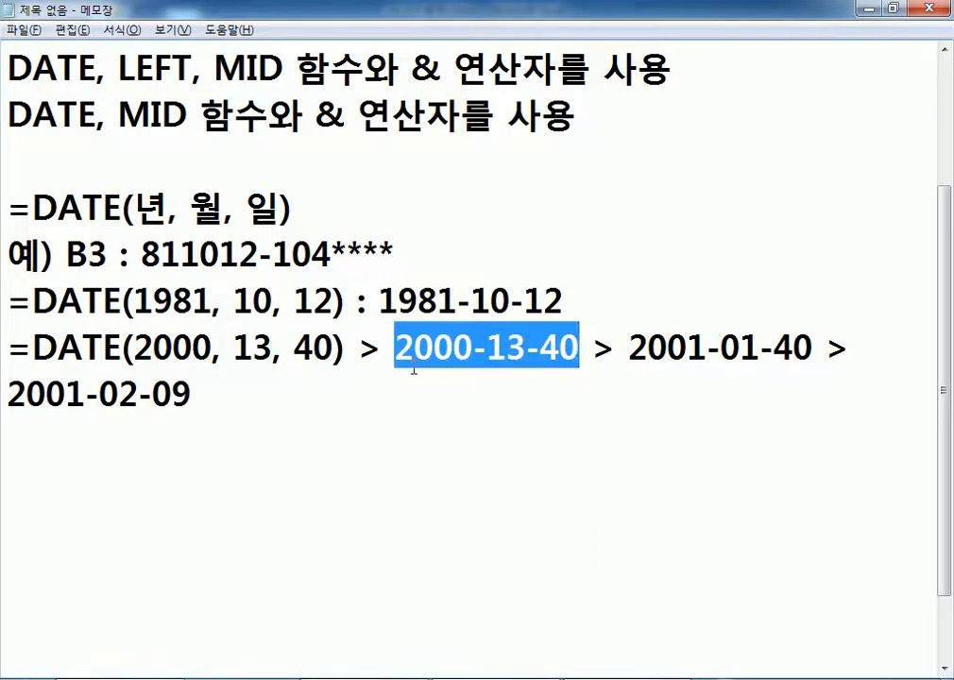
left_click(389, 355)
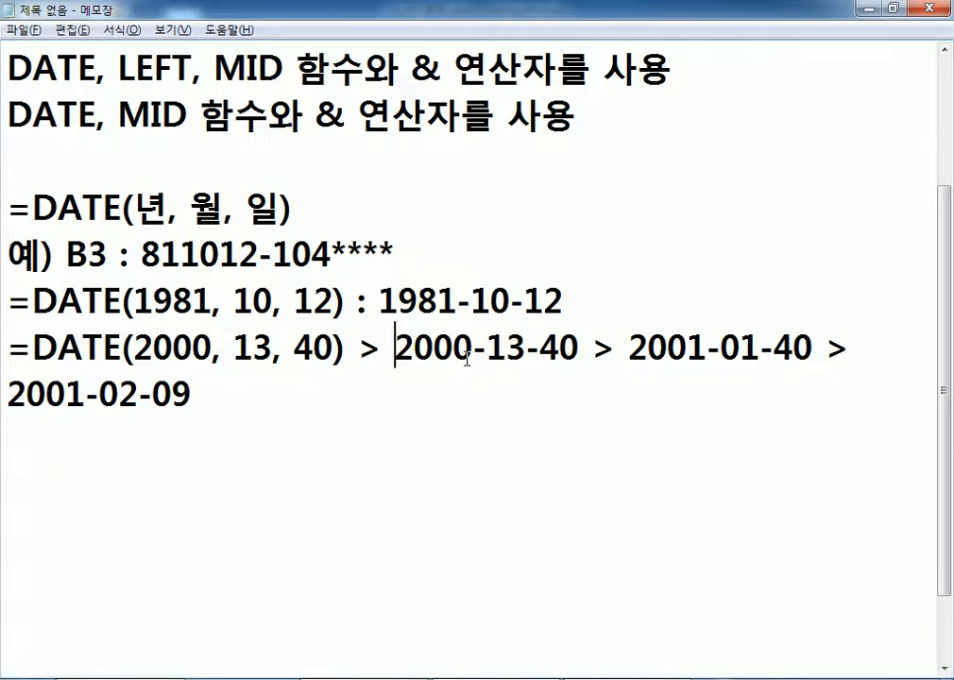
Copy =DATE(2000, 13, 40) from the notes and enter it in cell E3 of the Excel worksheet
left_click(13, 352)
left_click_drag(13, 351, 345, 352)
key("ctrl+c")
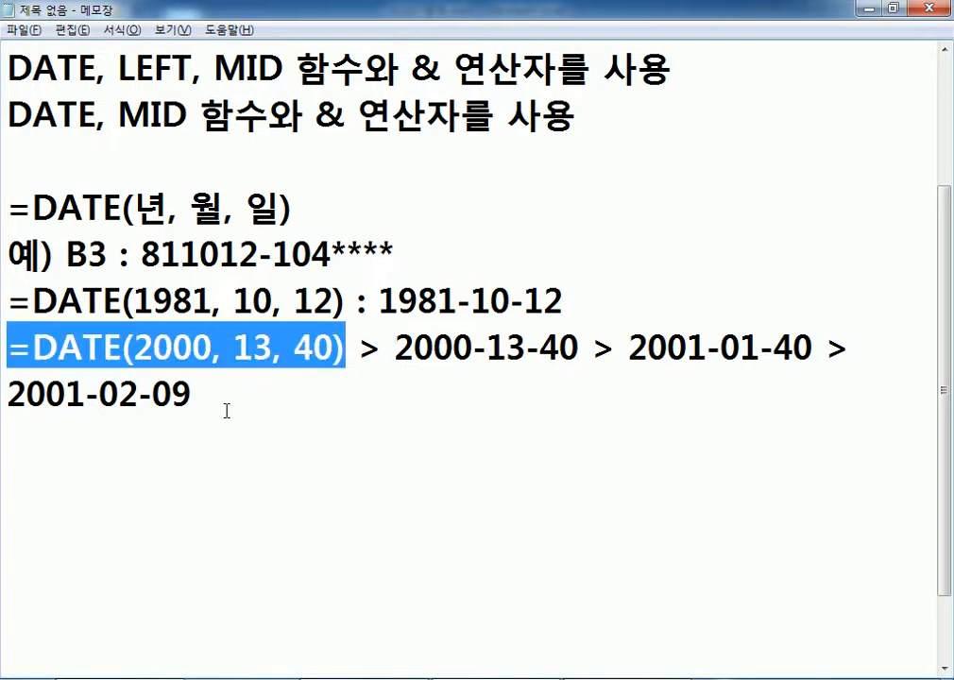
key("alt+Tab")
left_click(569, 182)
key("ctrl+v")
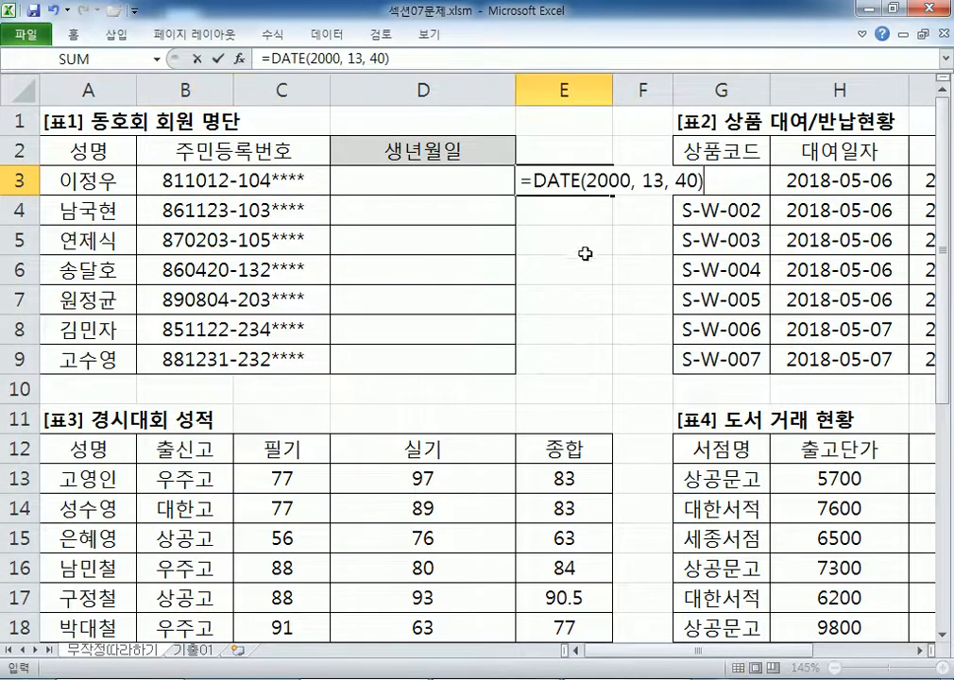
key("Return")
left_click(575, 180)
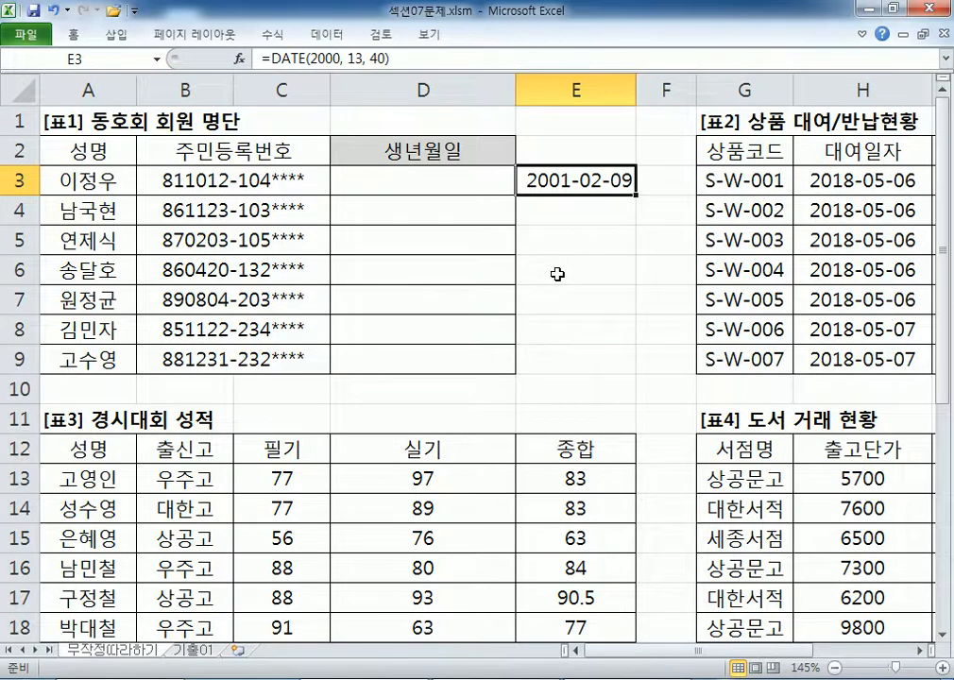
Replace the content of cell E3 in Excel with the text 2000-13-40 copied from the notes, and clear the cell
key("alt+Tab")
left_click_drag(393, 350, 522, 350)
key("ctrl+c")
key("alt+Tab")
key("ctrl+v")
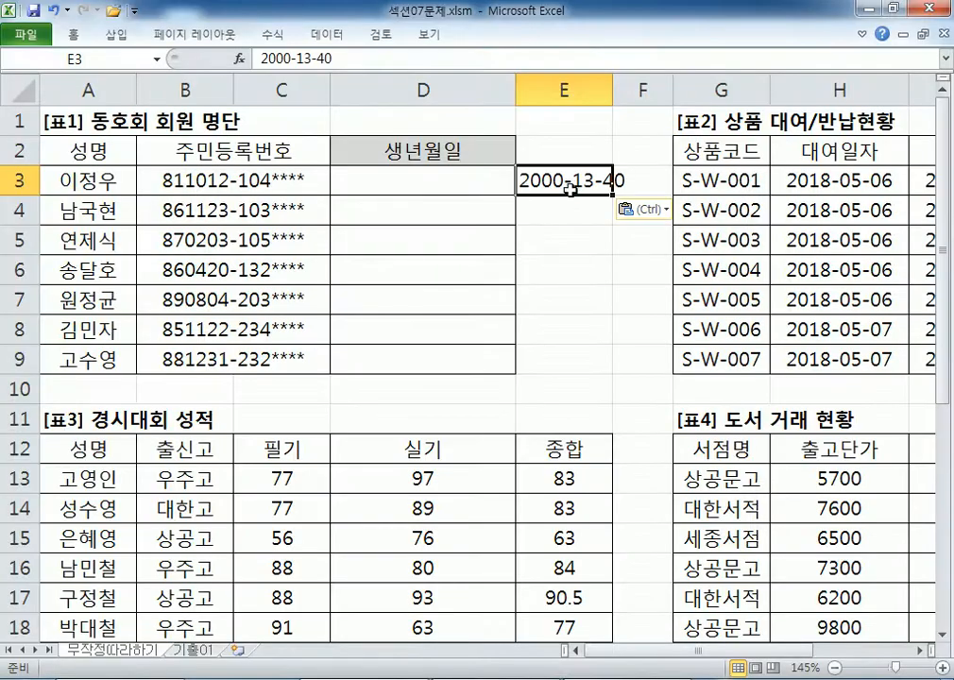
left_click(555, 208)
left_click(563, 182)
key("Delete")
left_click(415, 181)
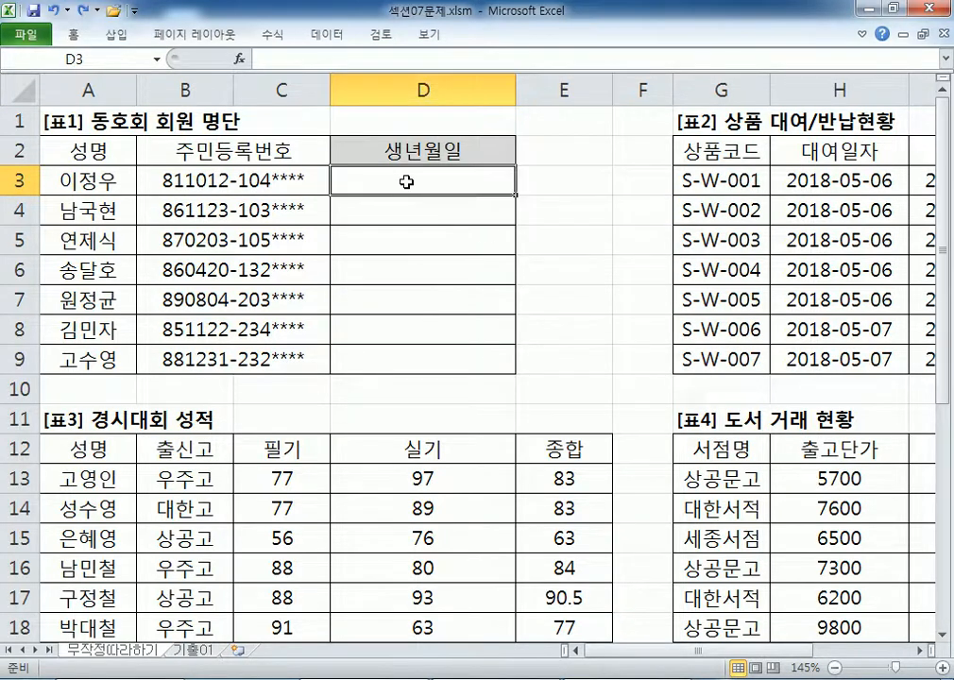
Switch to Notepad and paste a copy of the first DATE example line below the notes, after a blank line
key("alt+Tab")
left_click_drag(142, 253, 257, 255)
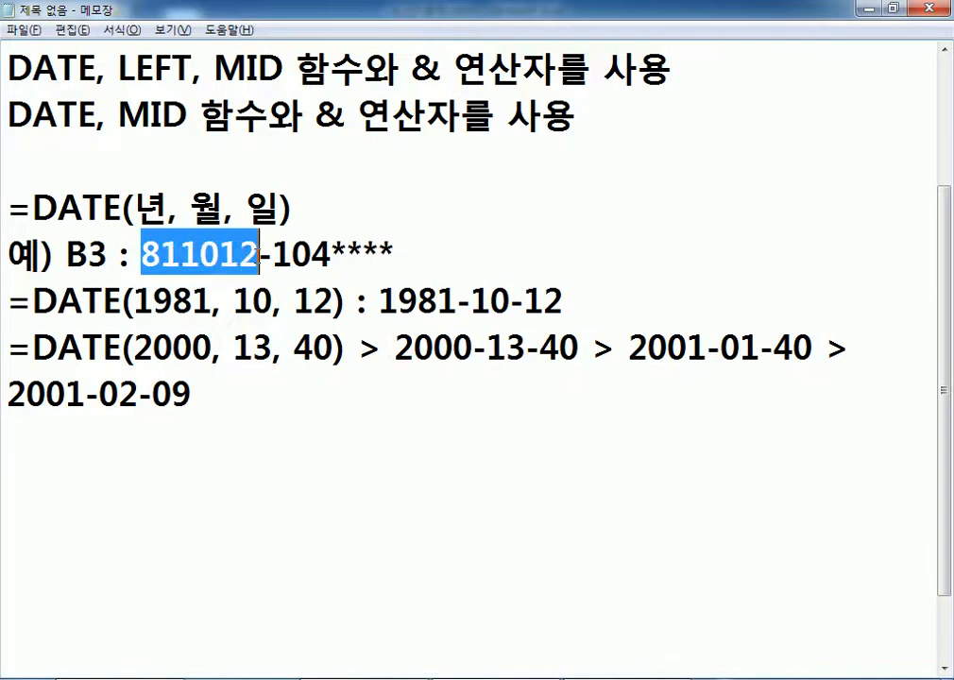
left_click(575, 297)
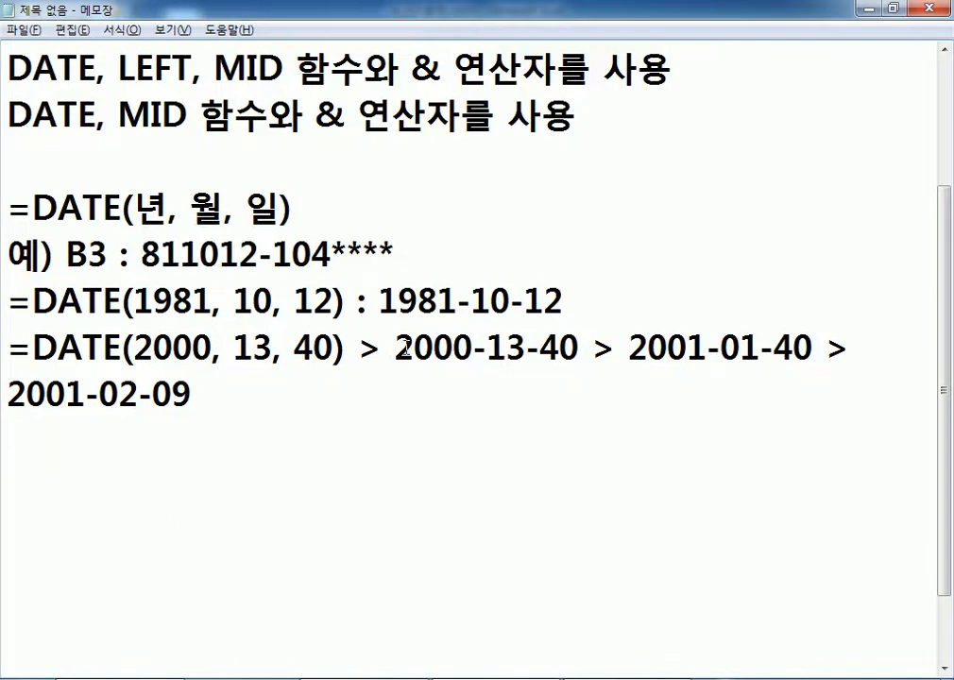
left_click_drag(9, 300, 4, 364)
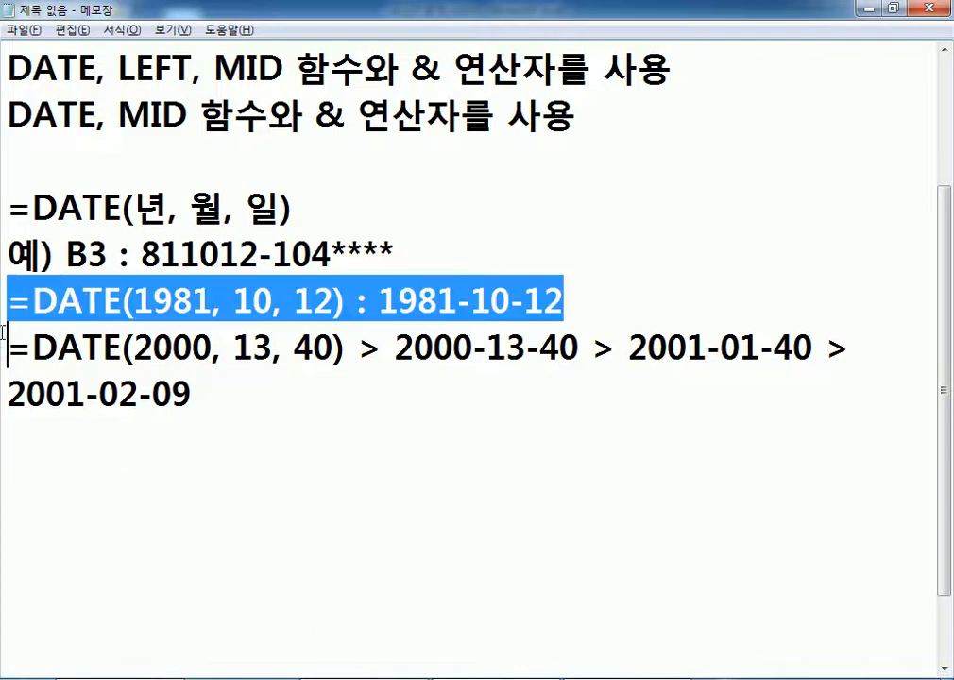
key("ctrl+c")
left_click(21, 477)
key("ctrl+v")
scroll(389, 404, "down", 1)
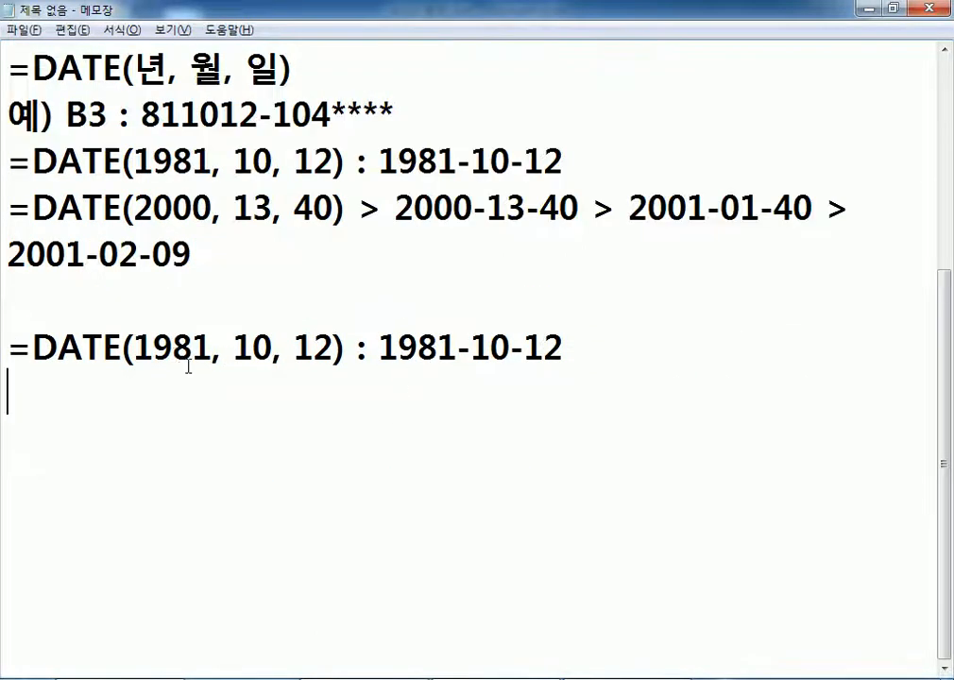
Copy the B3 sample registration number entry from the 예) line and paste it beneath the duplicated DATE example
scroll(189, 366, "up", 1)
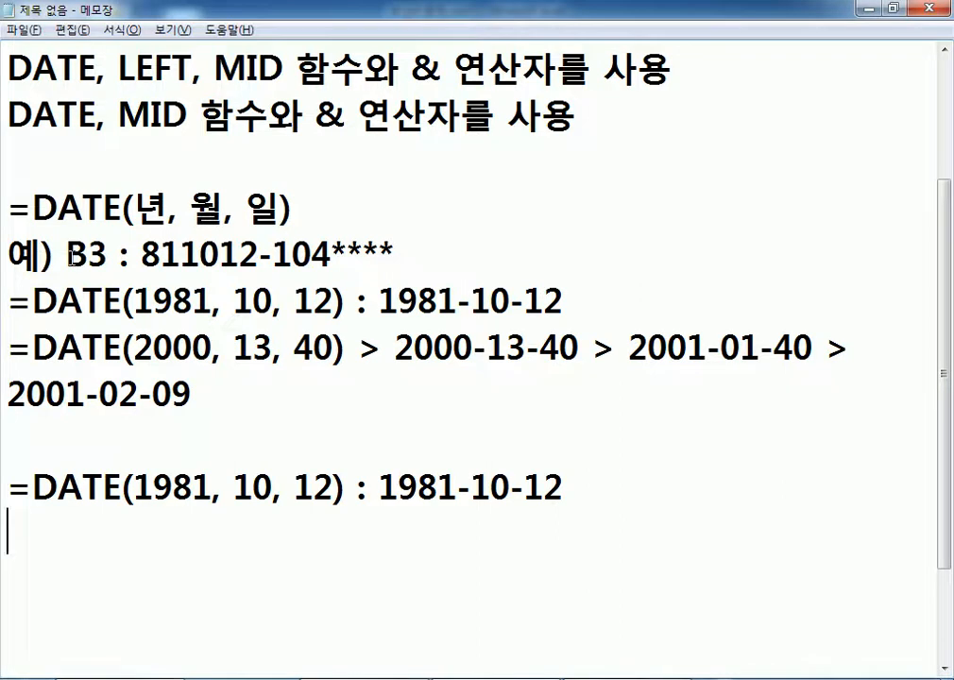
left_click_drag(66, 253, 394, 253)
key("ctrl+c")
left_click(121, 541)
key("ctrl+v")
scroll(160, 519, "down", 1)
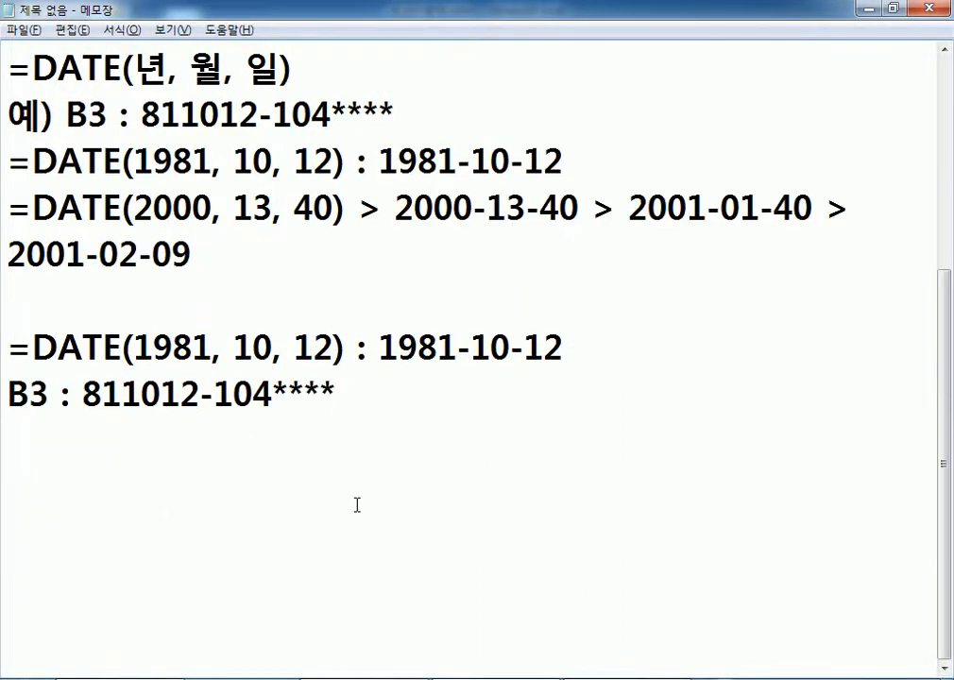
Start a new =DATE( formula on the line below the B3 sample, beginning with the sample's two-digit year
key("Return")
type("=ㅇㅁ")
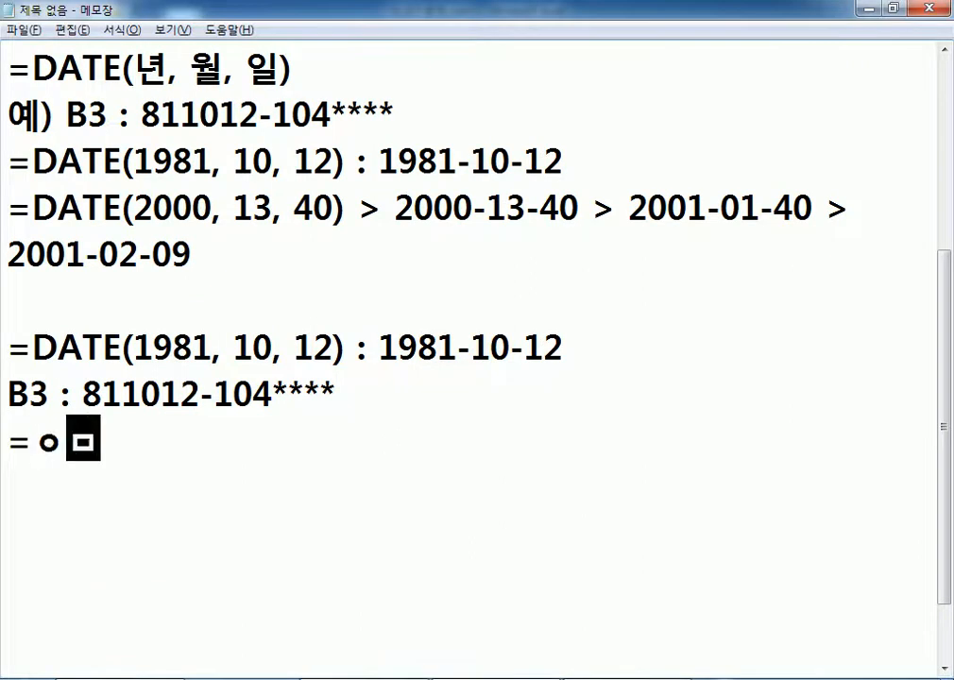
key("BackSpace")
key("BackSpace")
type("DATE(")
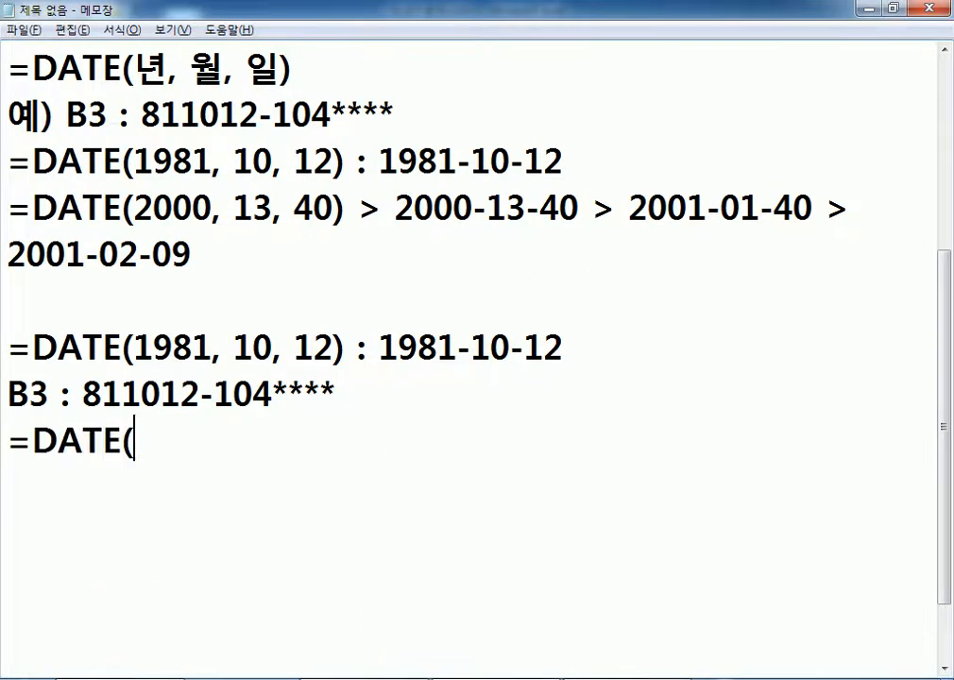
type("81")
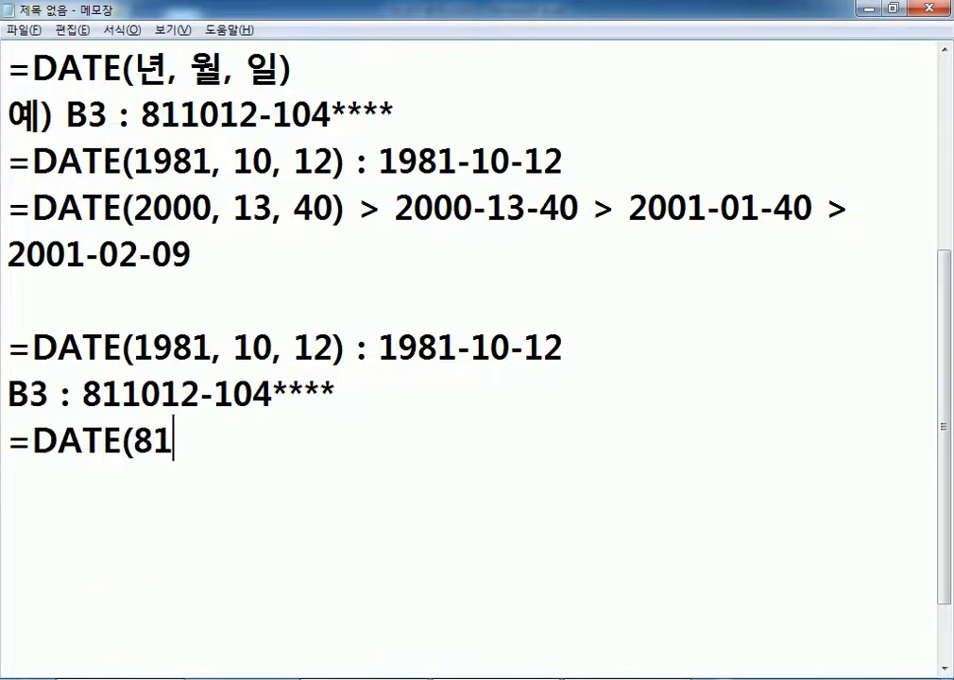
Compare the year in the full DATE example with the year, month and day digits of the B3 sample
left_click_drag(135, 440, 174, 442)
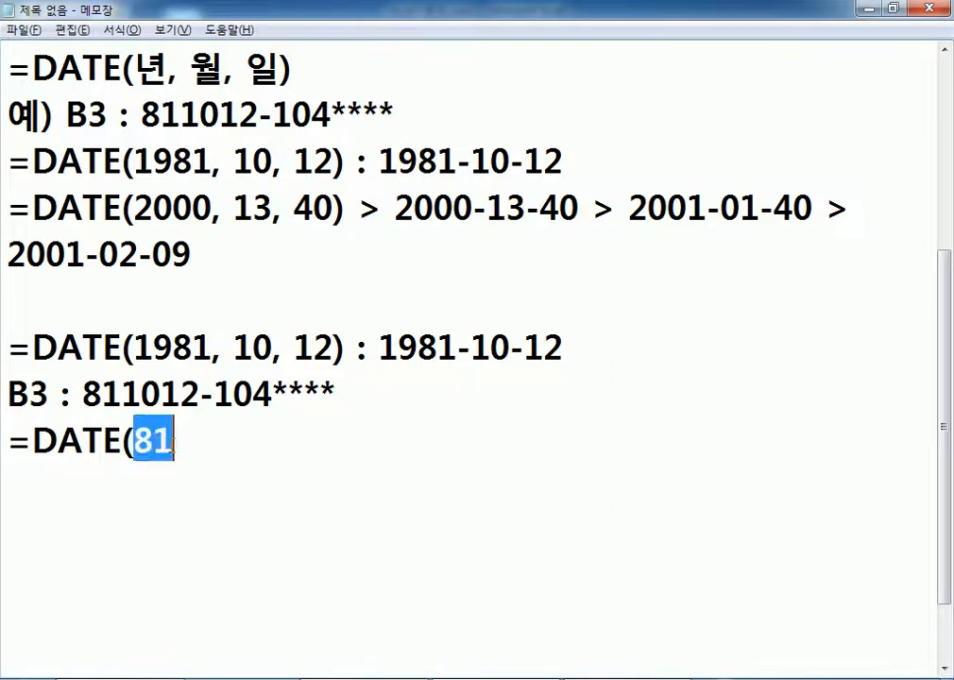
scroll(251, 396, "down", 1)
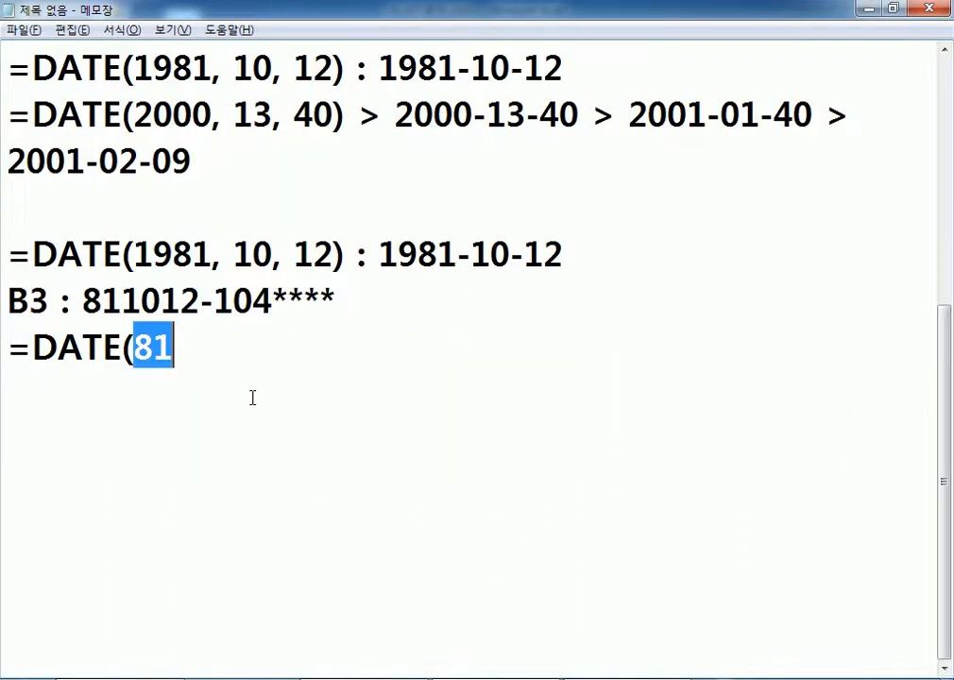
left_click(182, 358)
left_click_drag(122, 300, 199, 301)
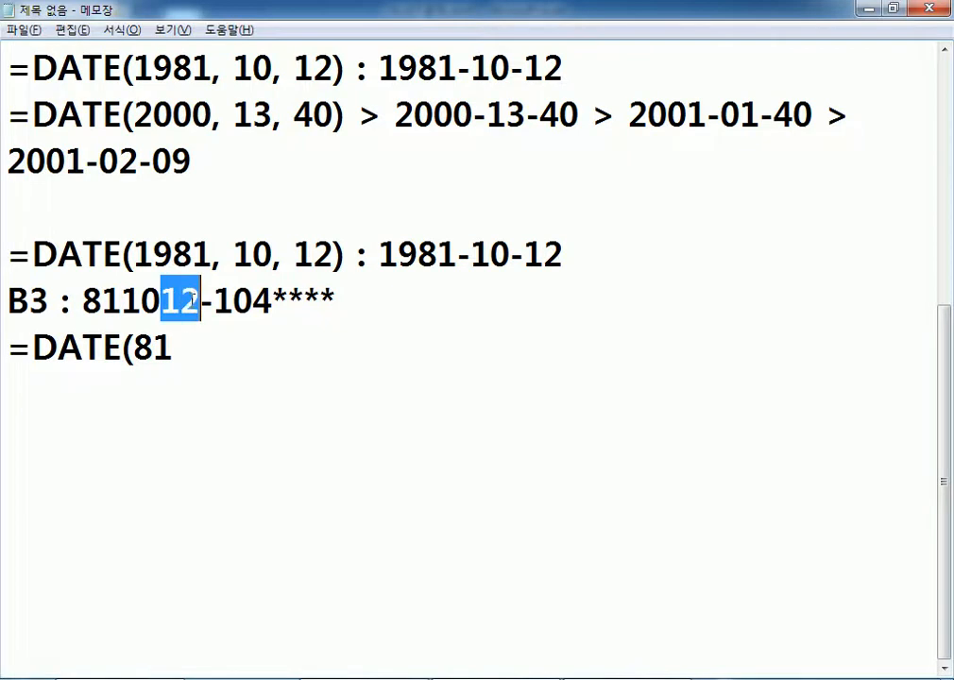
left_click(184, 355)
left_click(134, 349)
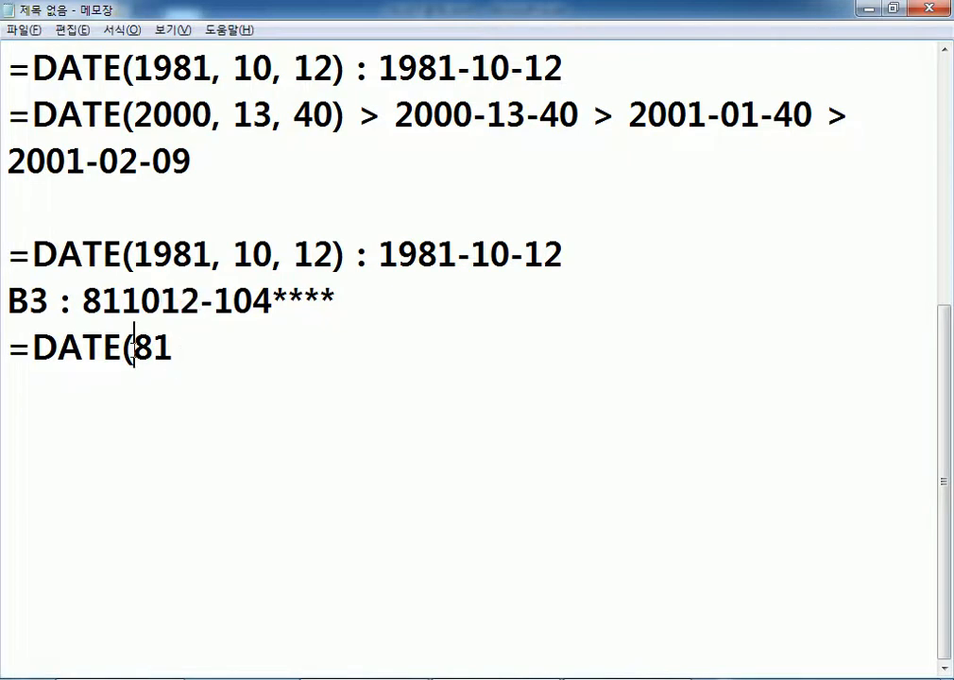
left_click_drag(133, 253, 211, 253)
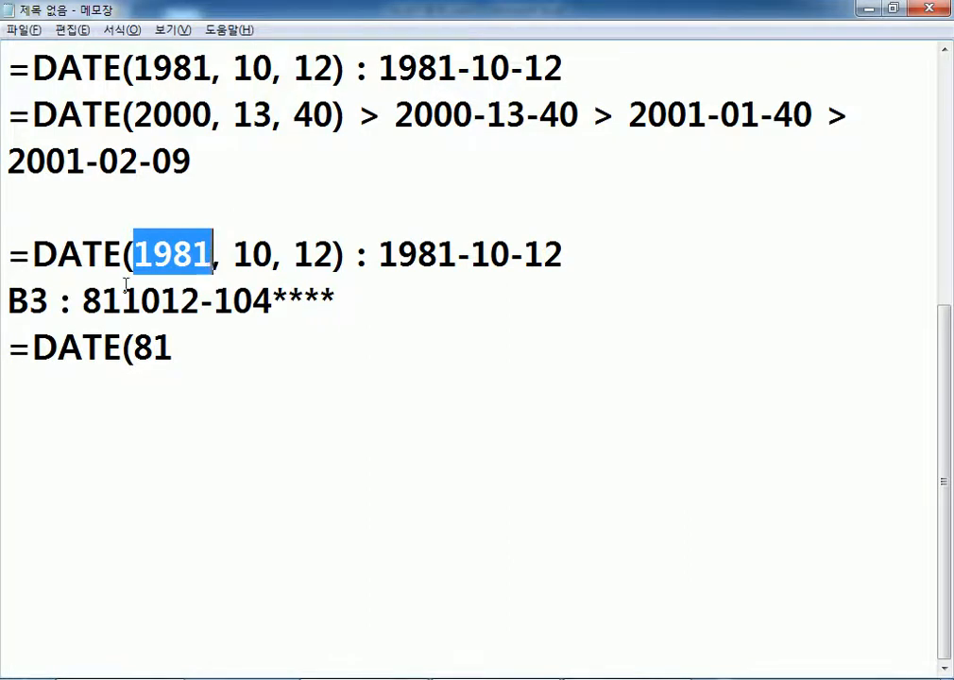
left_click_drag(84, 300, 123, 300)
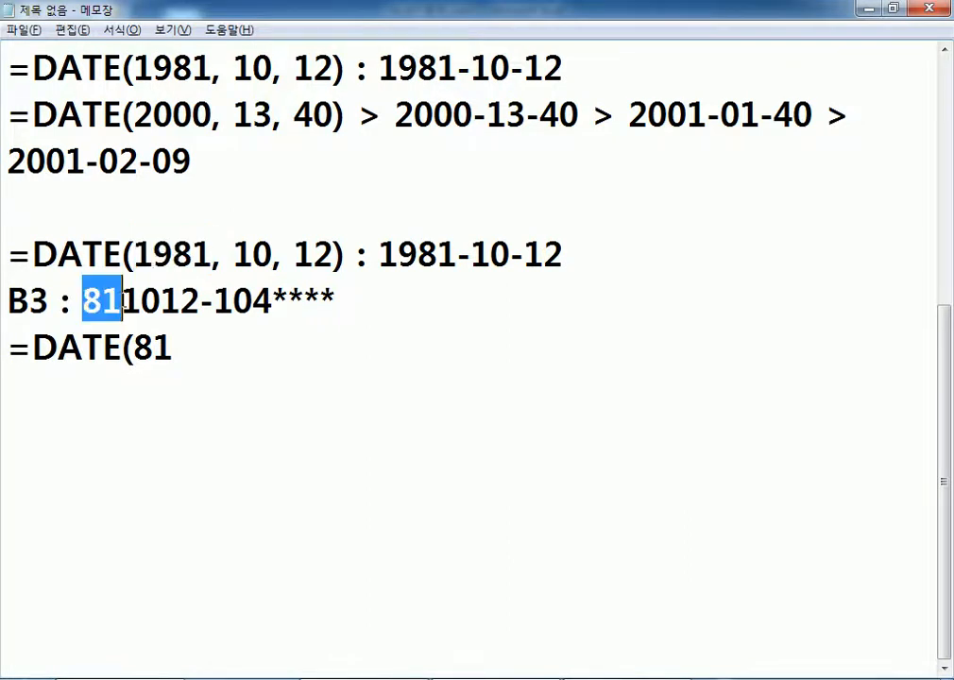
left_click_drag(134, 253, 212, 254)
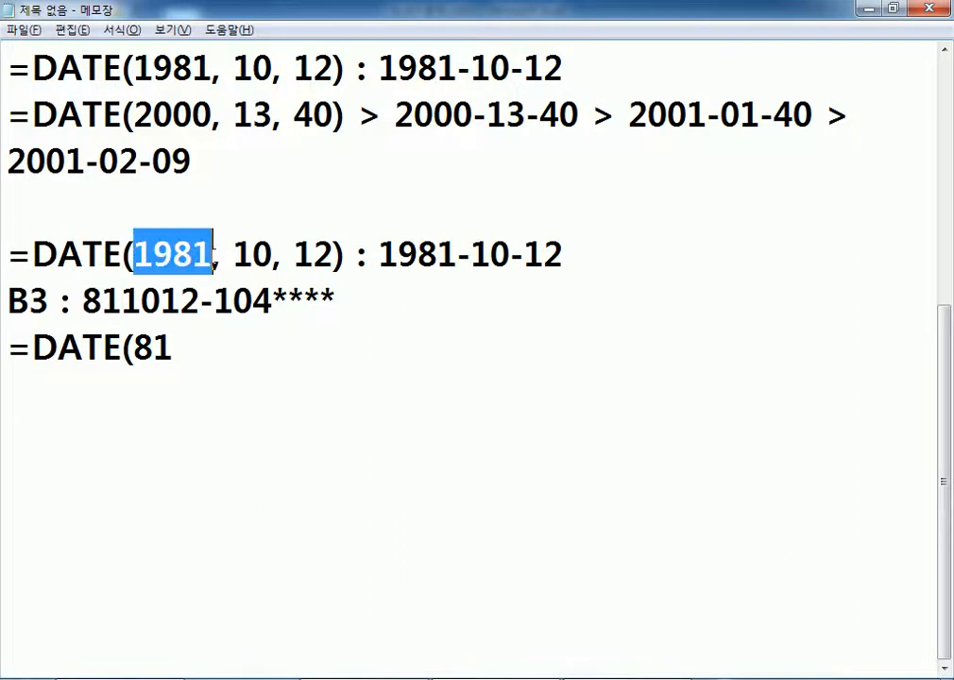
Insert 19& in front of the two-digit year in the new DATE formula
left_click(134, 348)
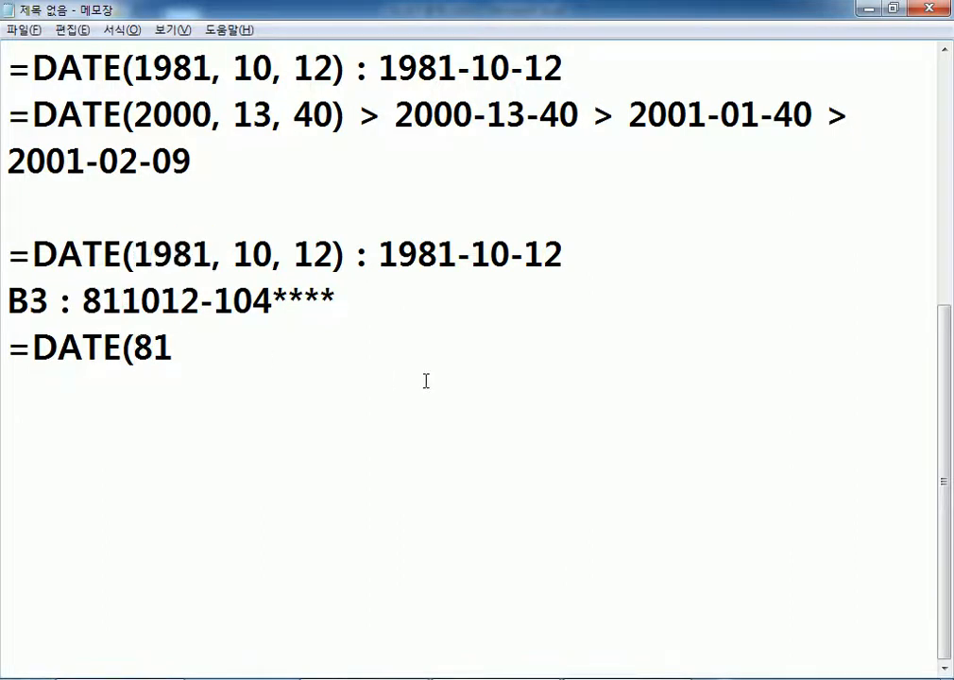
type("19")
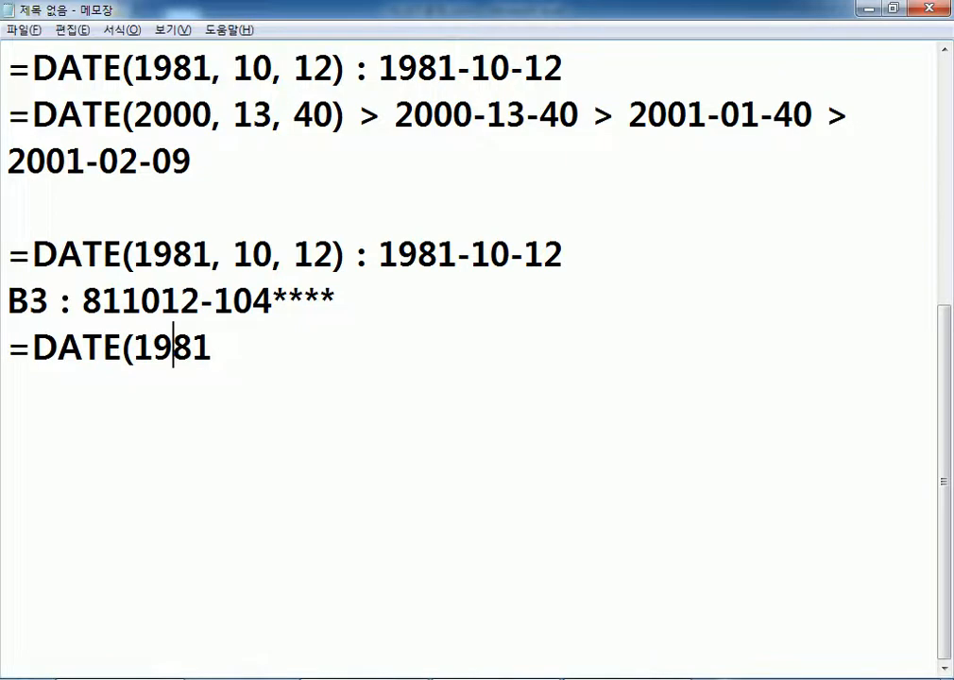
type("&")
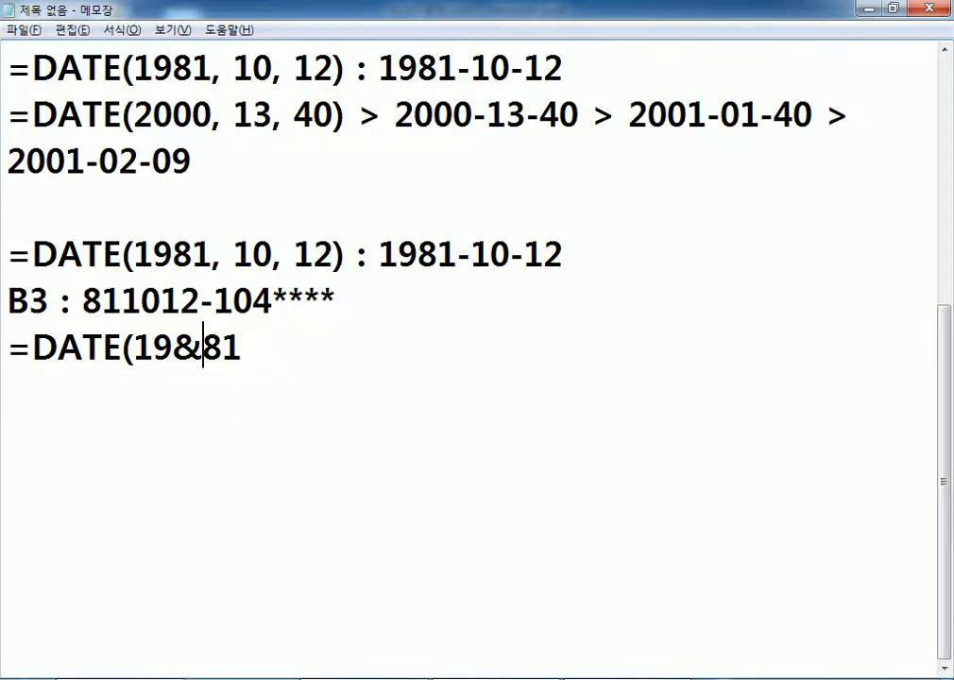
Try 1900+ as the prefix of the two-digit year in the new formula, and restore the 19& prefix
key("Left")
type("00+")
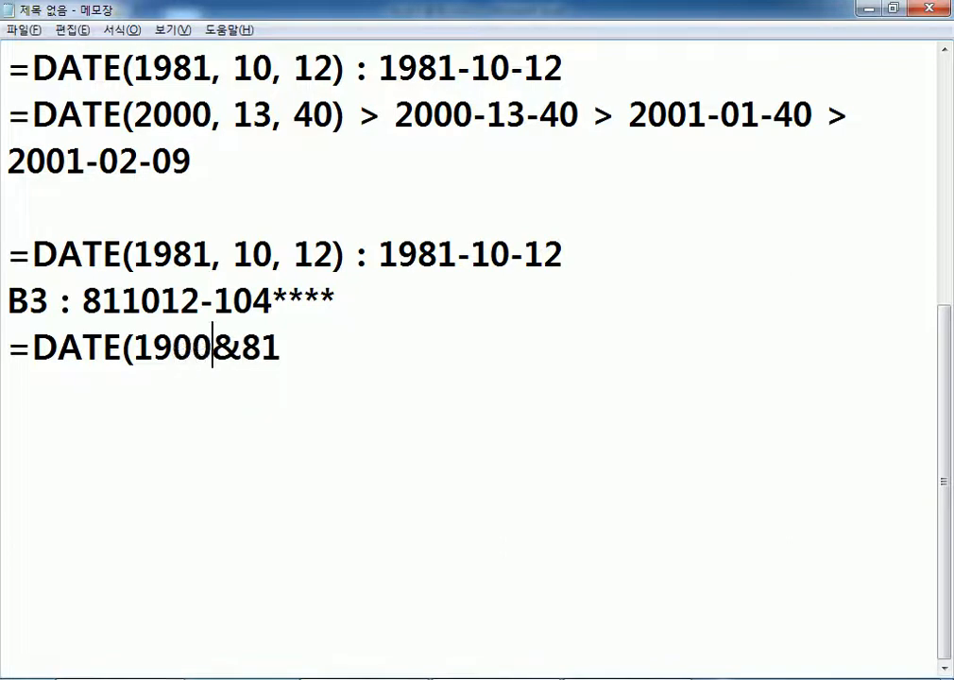
key("Delete")
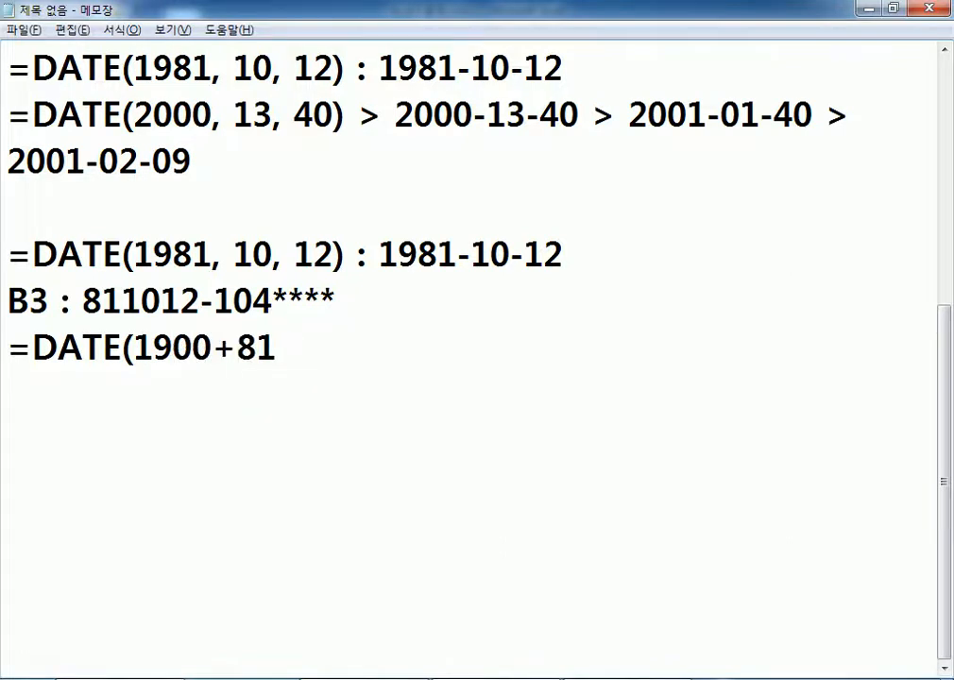
key("shift+Left")
key("shift+Left")
key("shift+Left")
type("&")
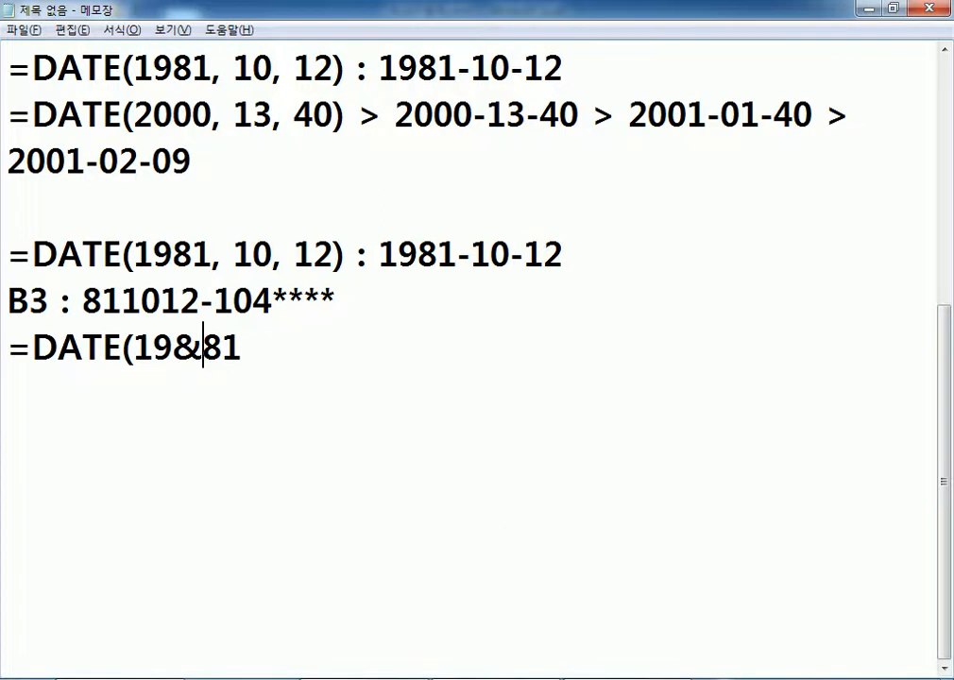
Examine the & operator named in the task's function requirements and its use in the new DATE formula
scroll(284, 273, "up", 2)
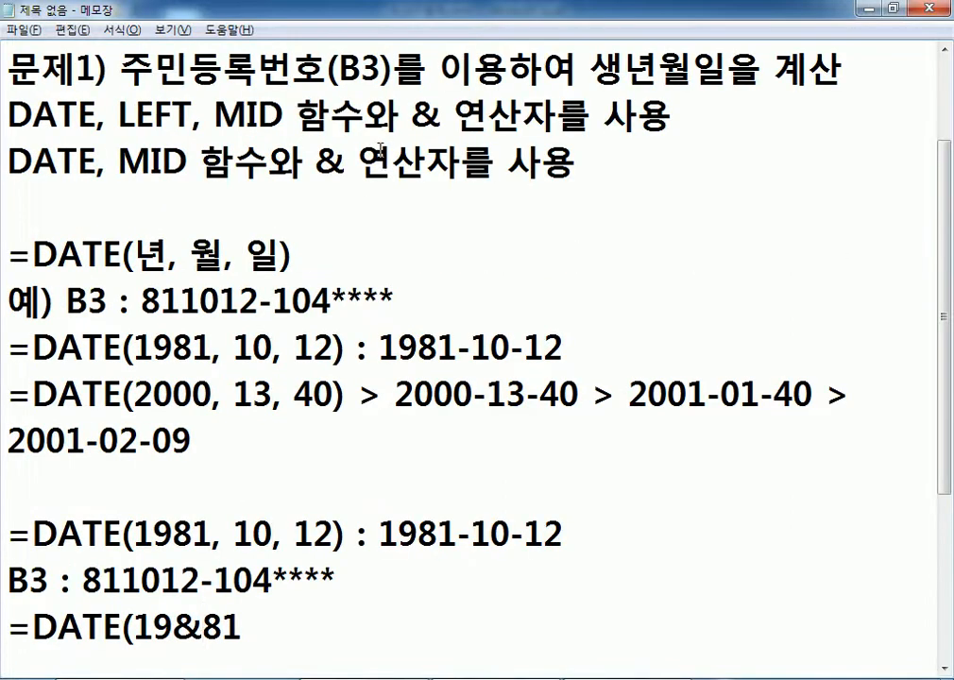
left_click(436, 108)
left_click_drag(419, 106, 447, 114)
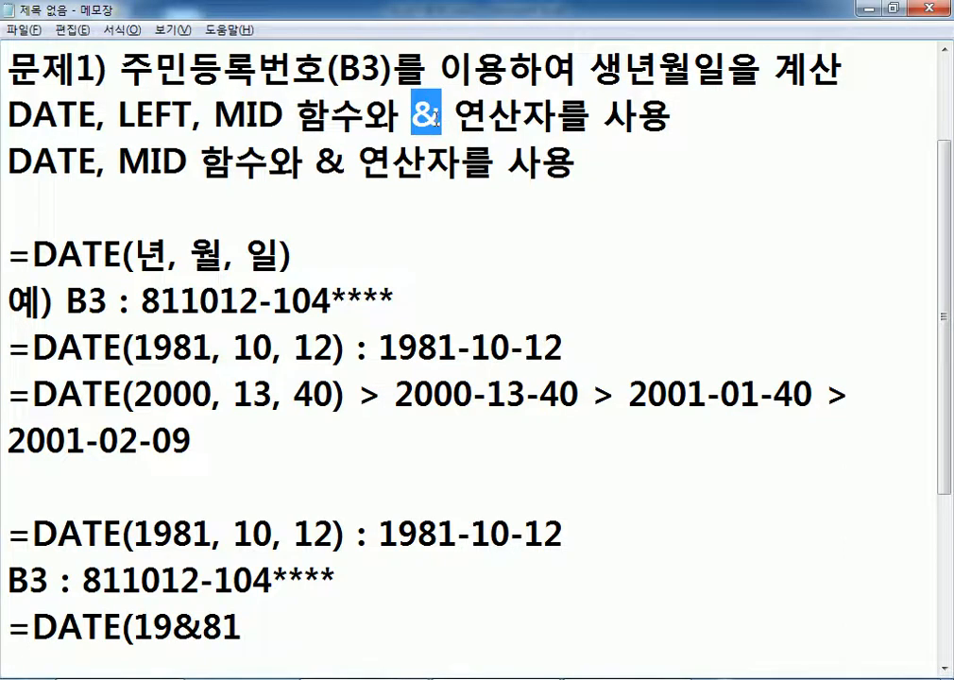
scroll(371, 208, "down", 2)
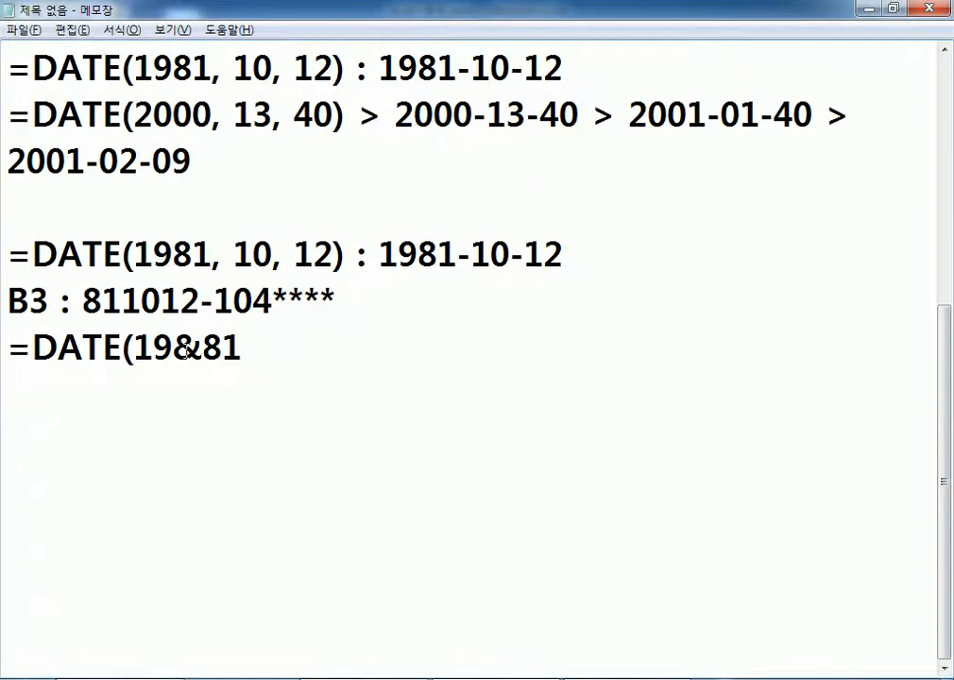
scroll(189, 351, "up", 3)
left_click_drag(421, 255, 442, 255)
scroll(277, 300, "down", 3)
left_click_drag(175, 350, 203, 349)
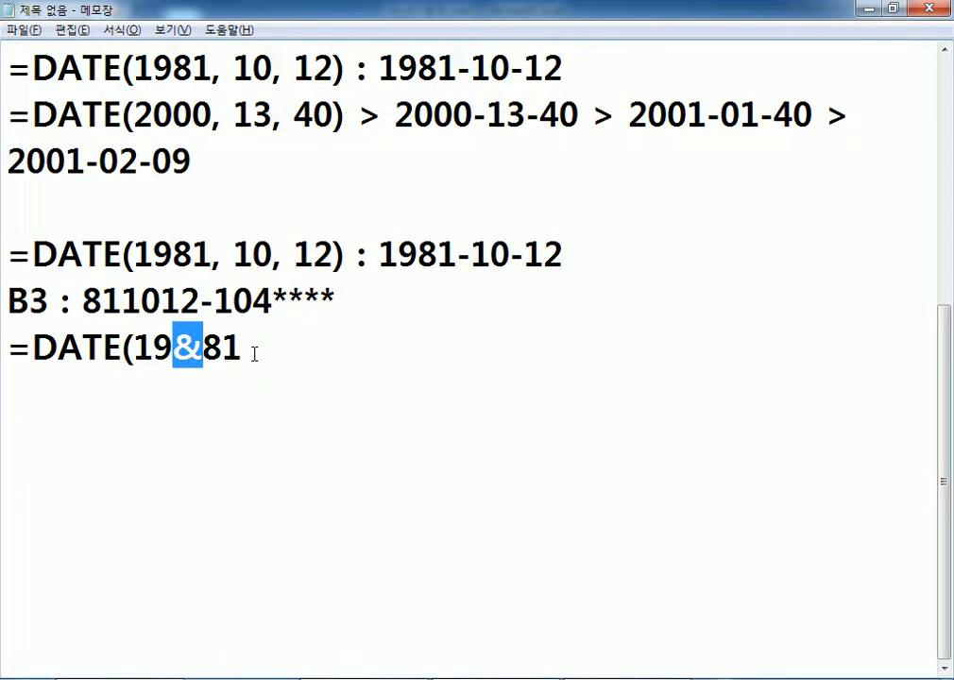
left_click(142, 397)
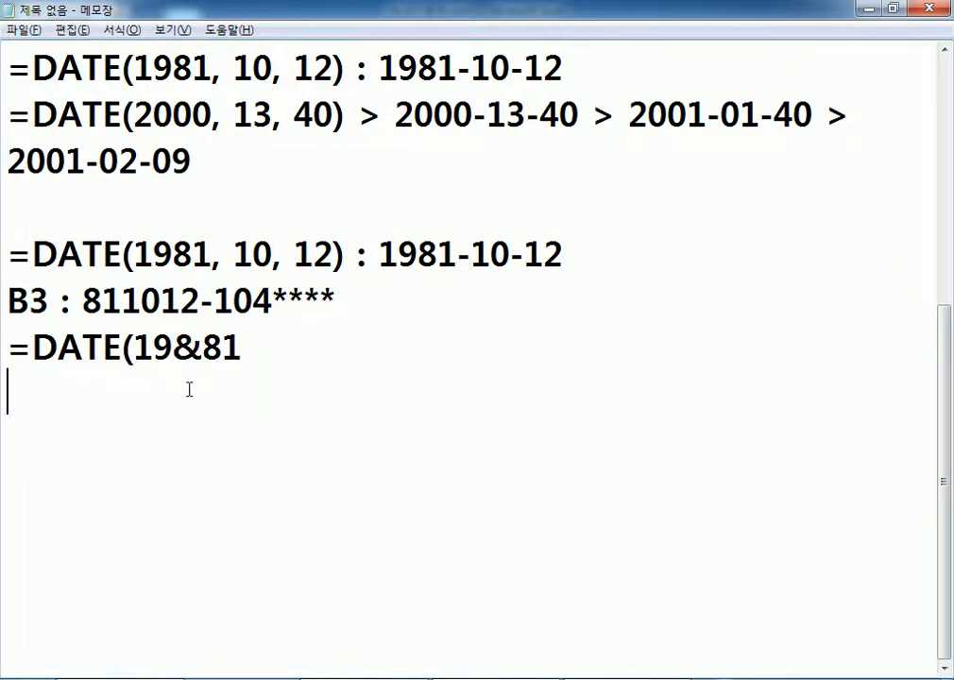
scroll(387, 329, "up", 3)
left_click_drag(411, 255, 446, 257)
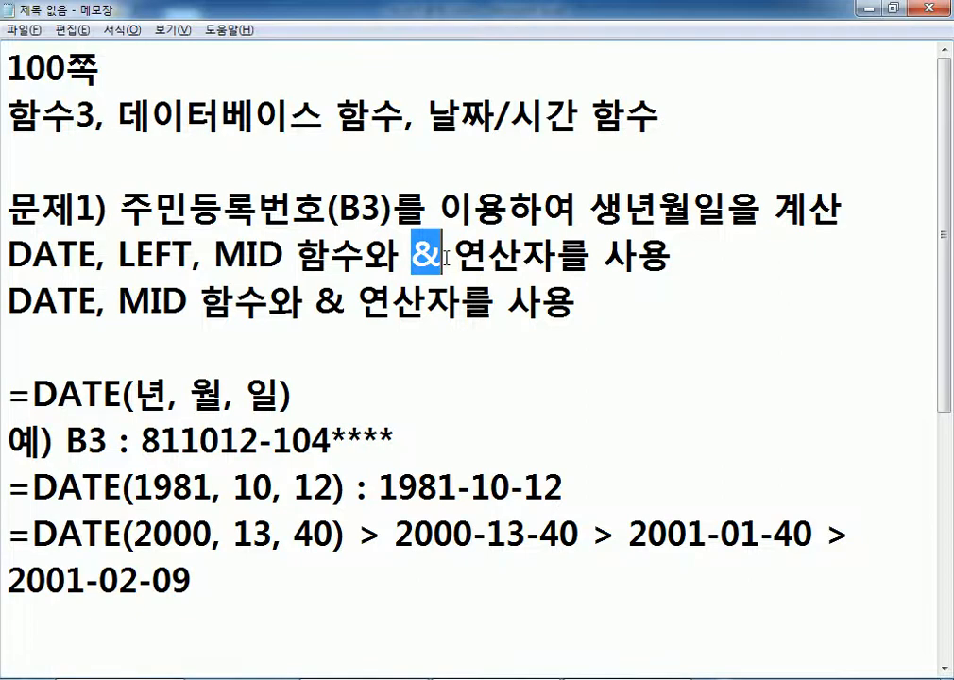
Enclose 19 in double quotes in the new formula and complete it with the sample's month and day and a closing parenthesis
scroll(283, 292, "down", 3)
left_click(137, 346)
type("\"")
key("Right")
key("Right")
type("\"&81")
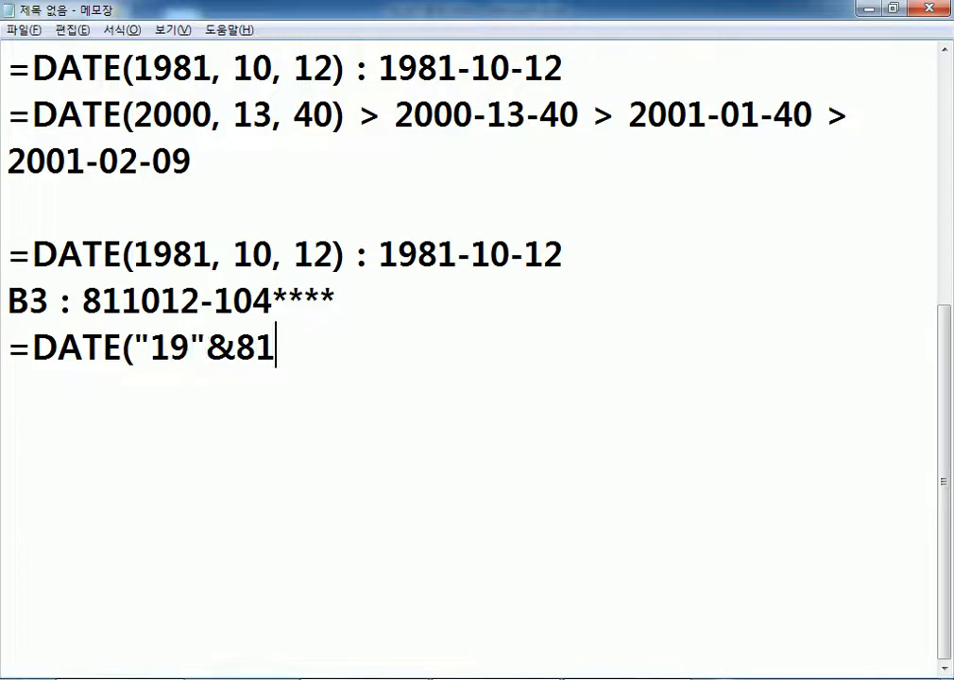
type(", 10, 12")
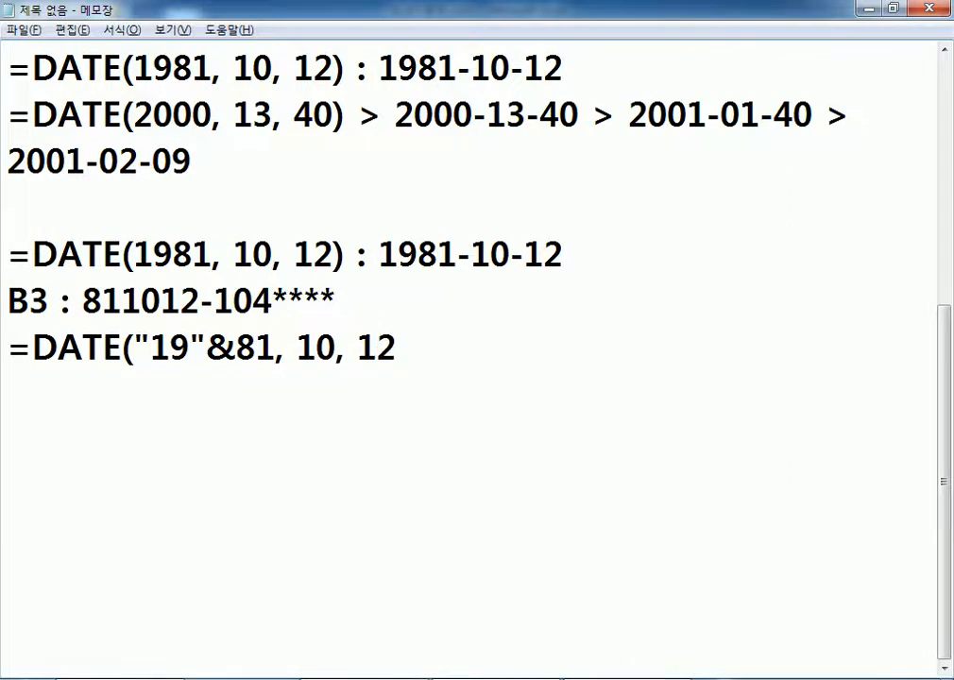
type(")")
Duplicate the completed DATE formula containing "19"& onto the line below it
key("Return")
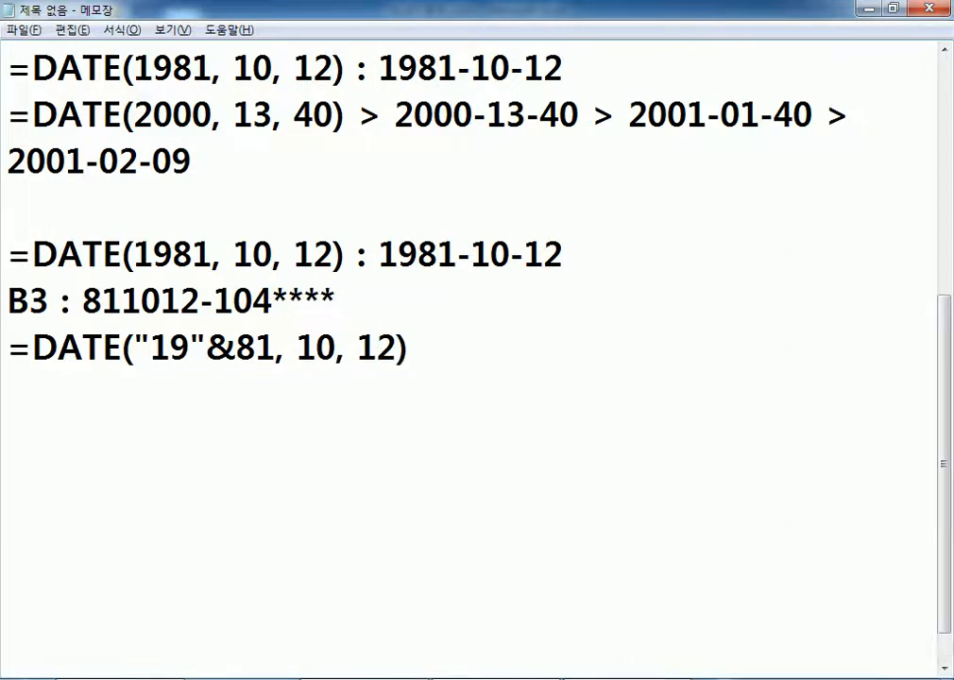
key("Up")
key("shift+End")
key("ctrl+c")
key("Down")
key("ctrl+v")
Replace the two-digit year after "19"& in the duplicated formula with LEFT(B3, 2)
key("Left")
key("Left")
key("Left")
key("Left")
key("Left")
key("Left")
key("Left")
key("Left")
key("Left")
key("shift+Left")
key("shift+Left")
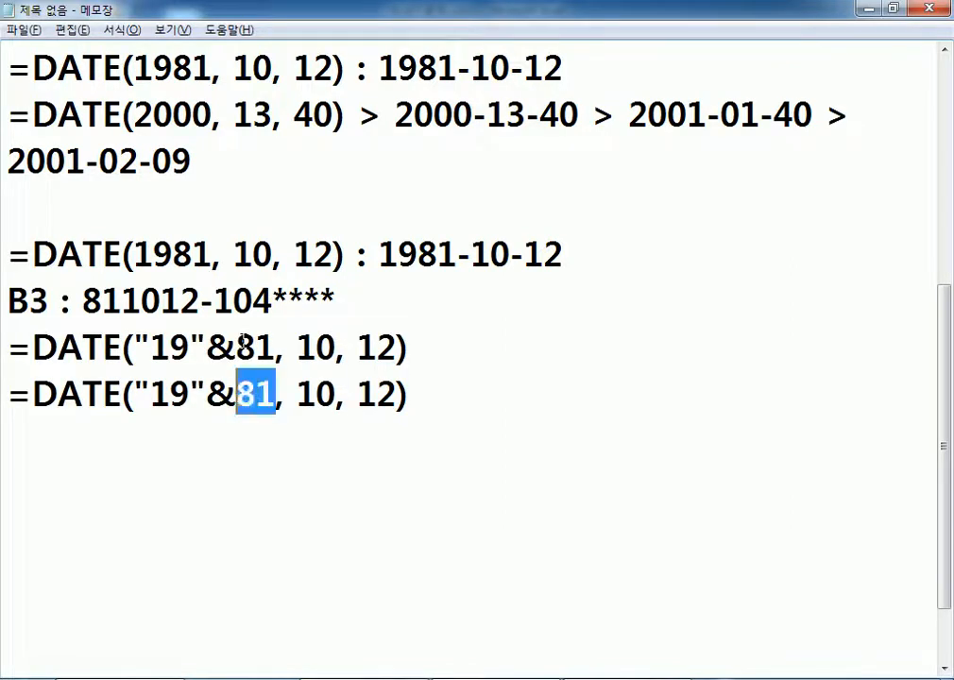
left_click_drag(83, 300, 111, 300)
left_click_drag(236, 394, 268, 393)
type("LEFT(")
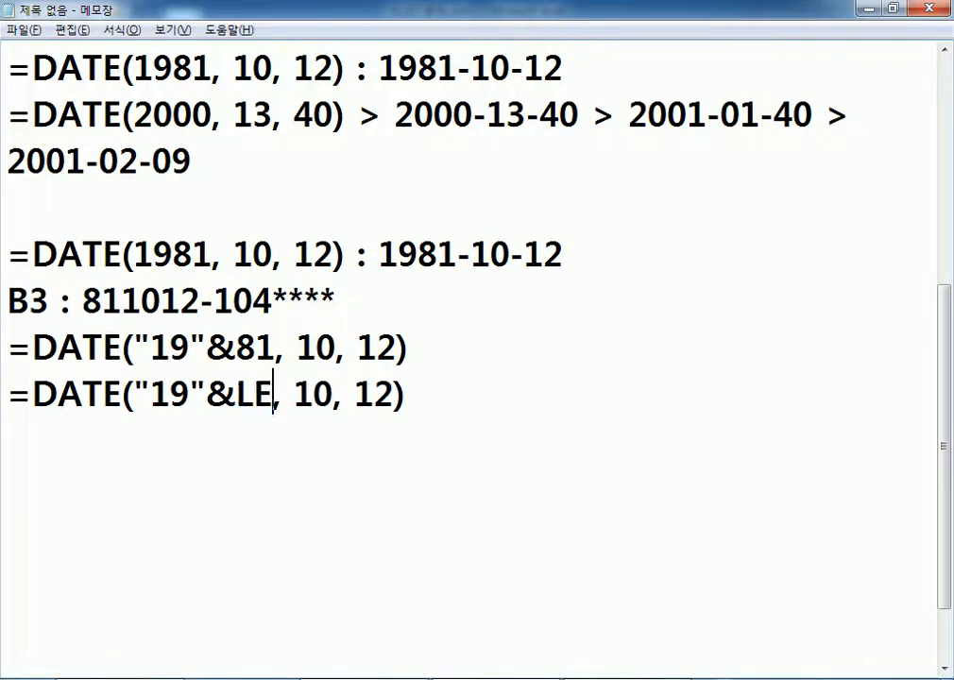
type("B3, 2")
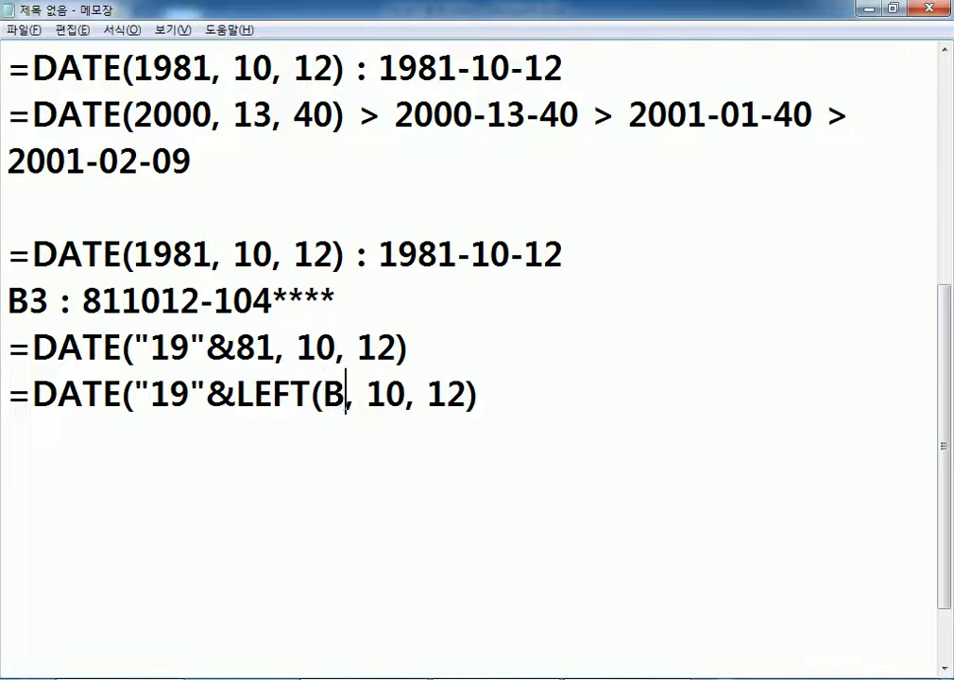
type(")")
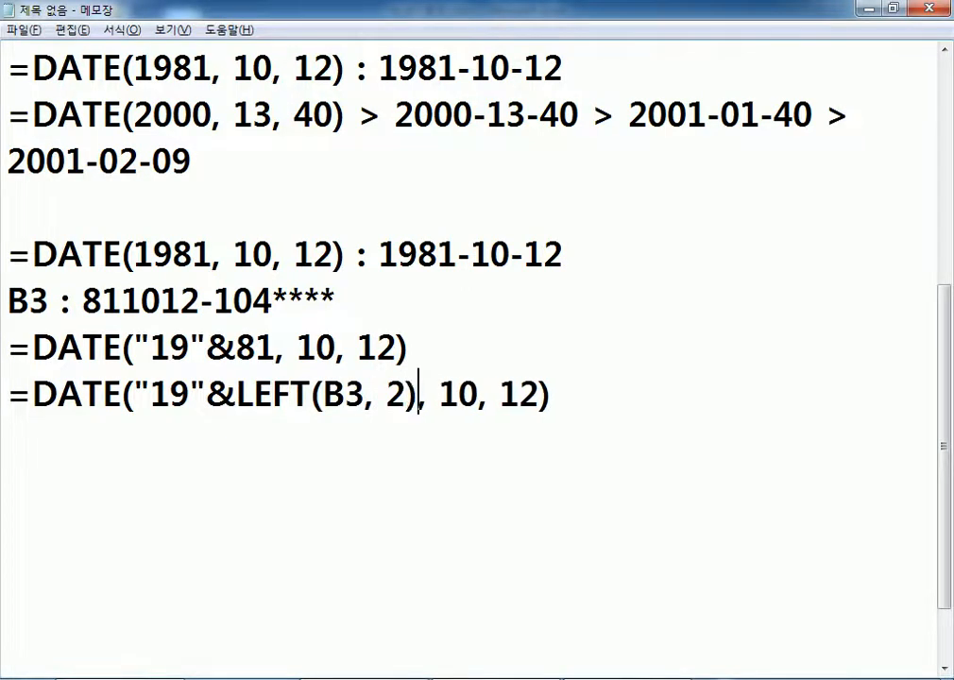
Replace the month argument of the duplicated formula with MID(B3, 3, 2)
key("Right")
key("Right")
key("Right")
key("Left")
key("shift+Right")
key("shift+Right")
left_click_drag(121, 300, 161, 300)
left_click_drag(440, 394, 477, 394)
type("MID(C3")
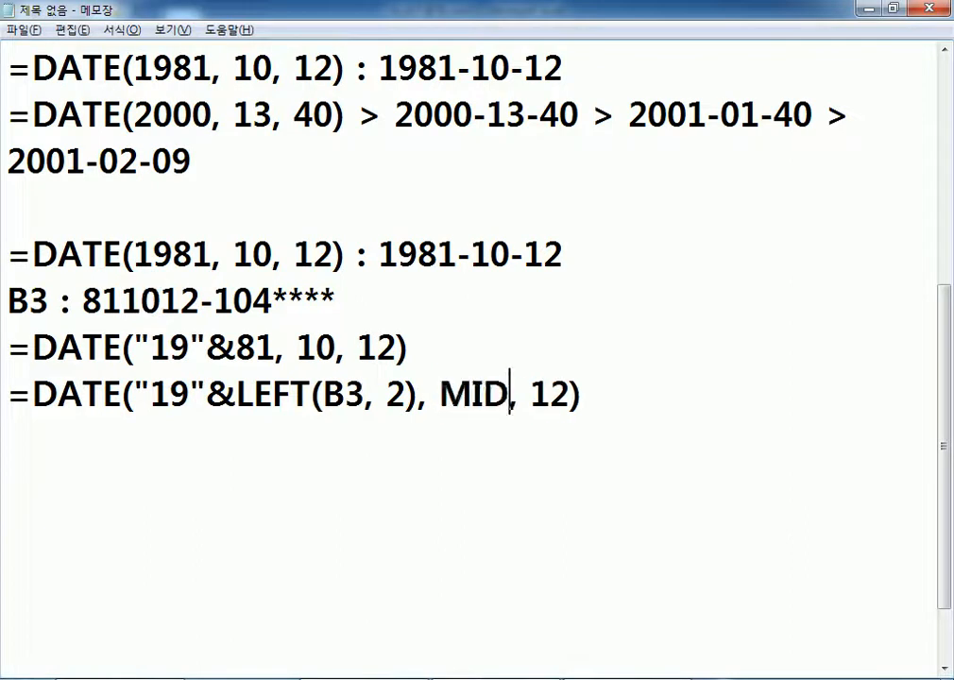
key("BackSpace")
key("BackSpace")
type("B3, 3, ")
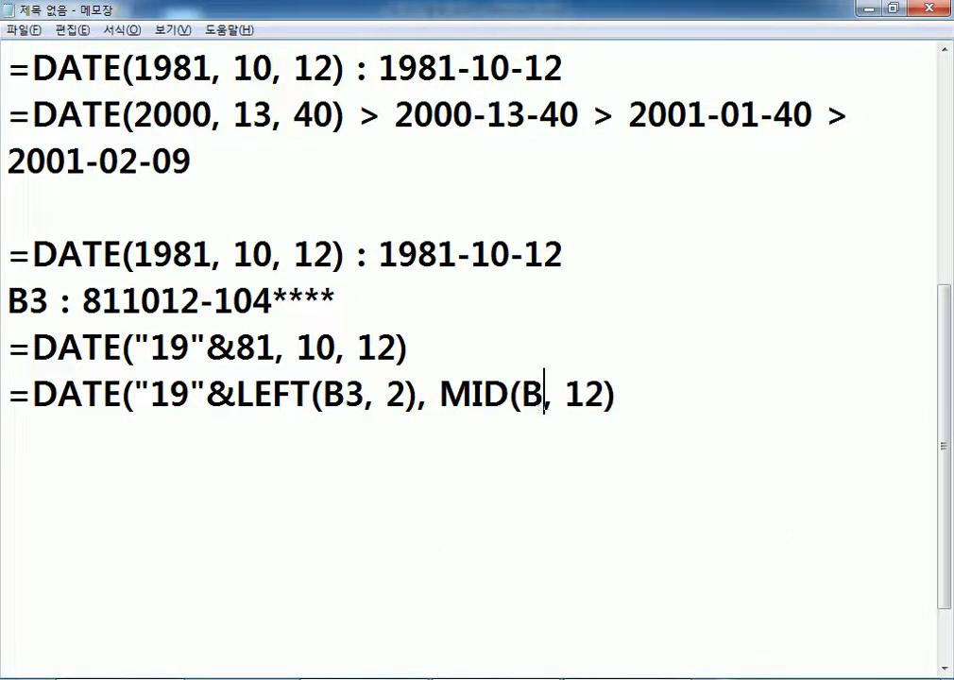
type("2)")
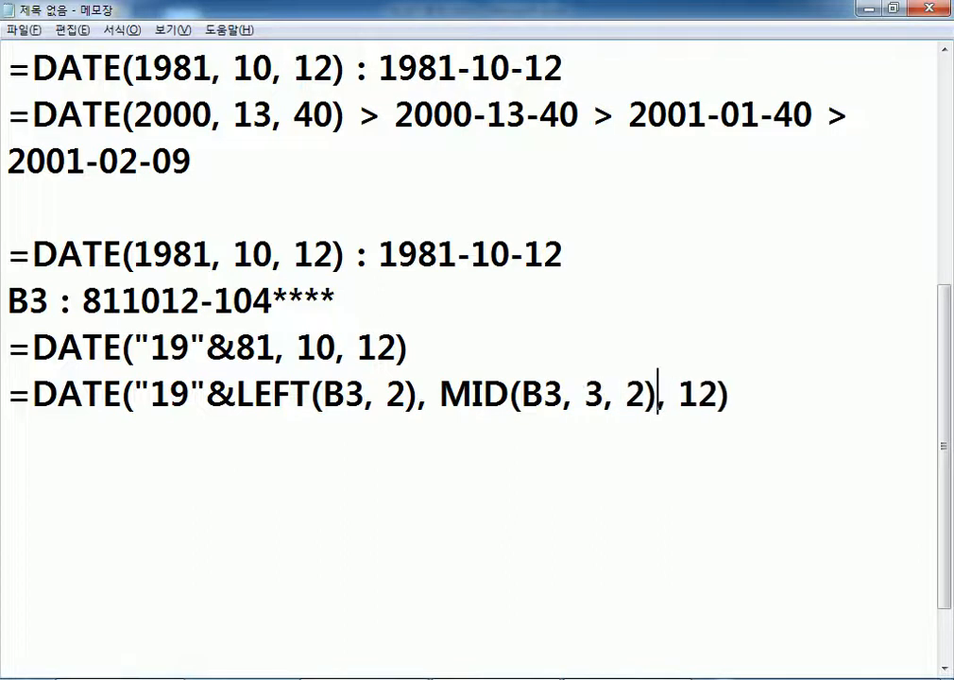
Replace the day argument of the duplicated formula with MID(B3, 5, 2)
key("Right")
key("Right")
key("Right")
key("shift+Right")
key("Left")
key("Left")
key("shift+Right")
key("shift+Right")
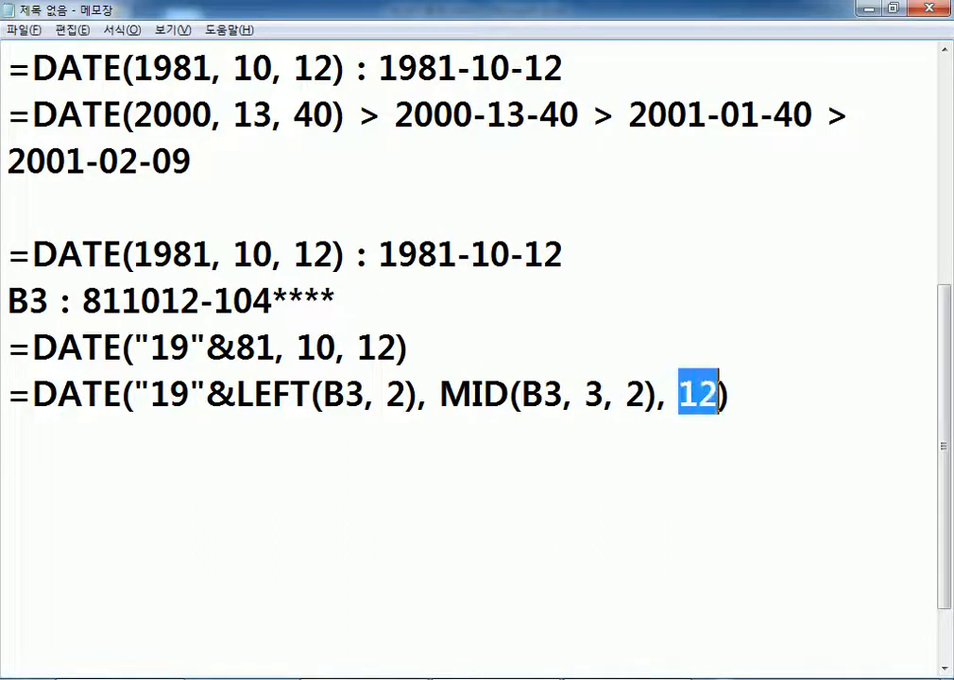
left_click_drag(160, 300, 196, 300)
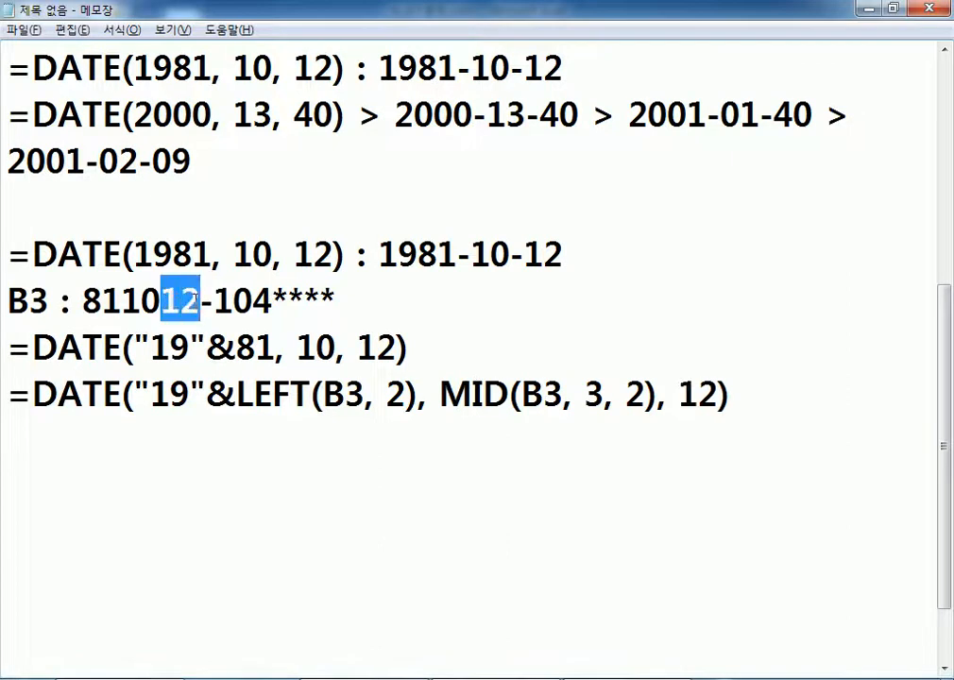
left_click_drag(679, 395, 718, 395)
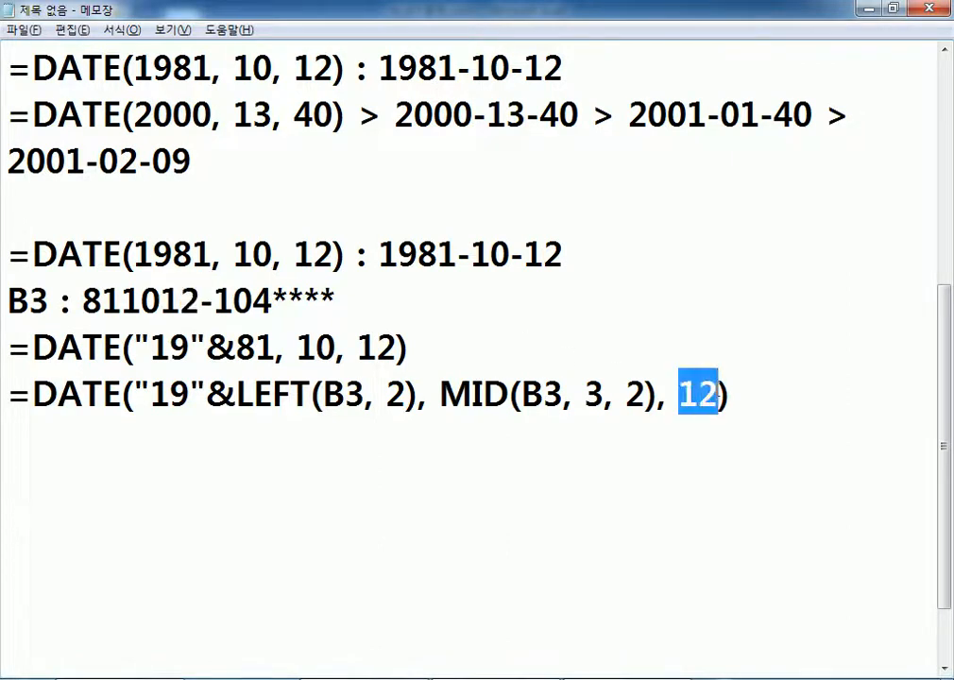
type("MID(B3, 5, 2)")
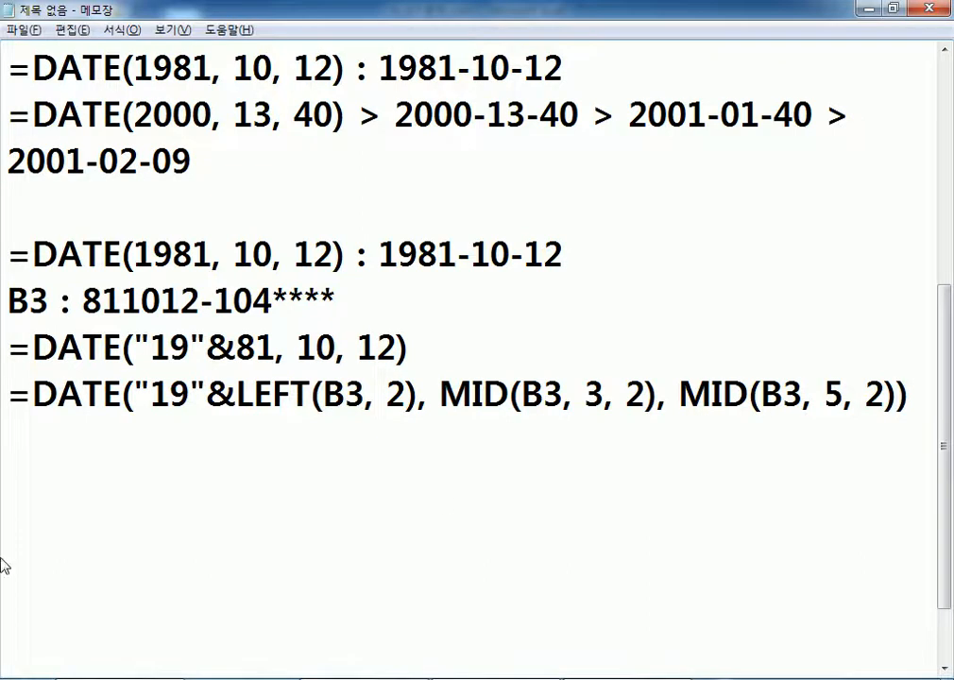
Duplicate the completed LEFT and MID formula onto the line below and remove the double quotes around 19 in the copy
left_click(8, 436)
key("shift+End")
key("ctrl+c")
key("ctrl+v")
key("ctrl+v")
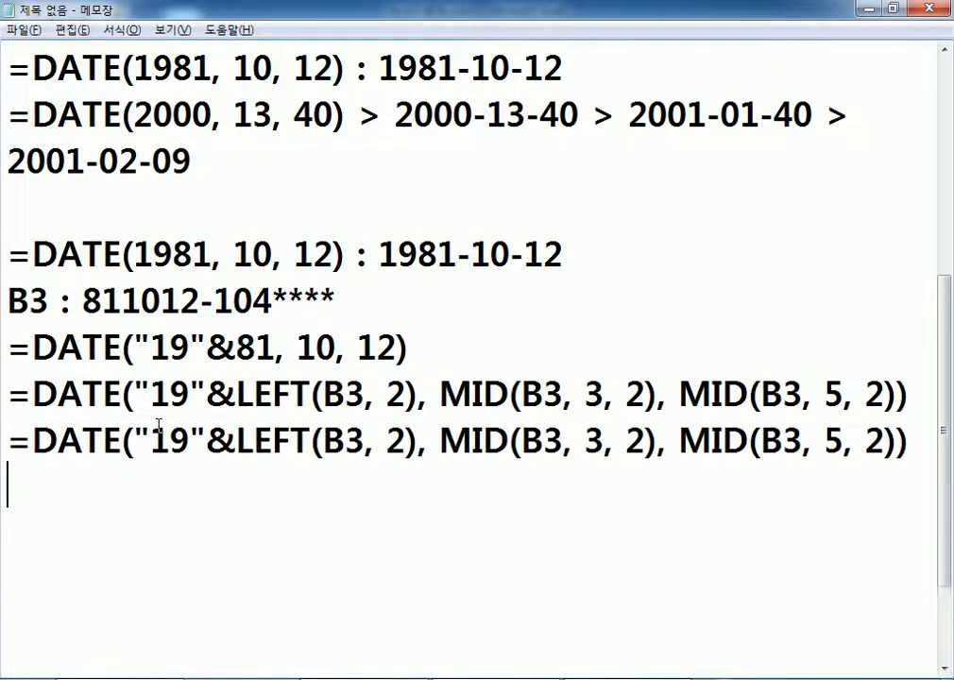
left_click(134, 439)
key("Delete")
left_click(168, 440)
key("Delete")
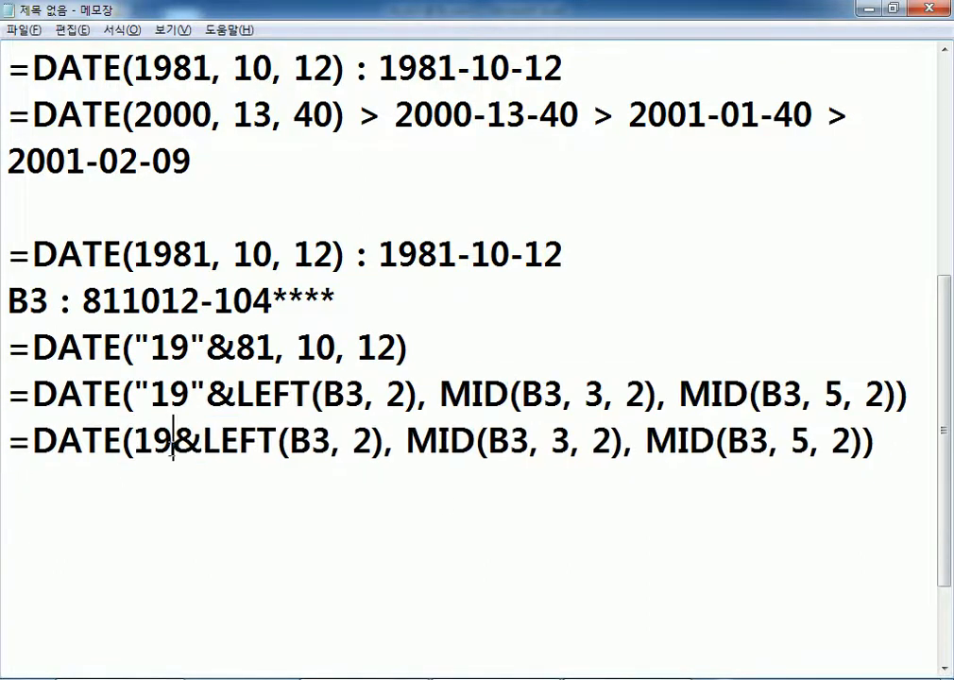
Review the functions used in the unquoted formula and the alternative DATE, MID requirement in the problem statement
left_click(256, 441)
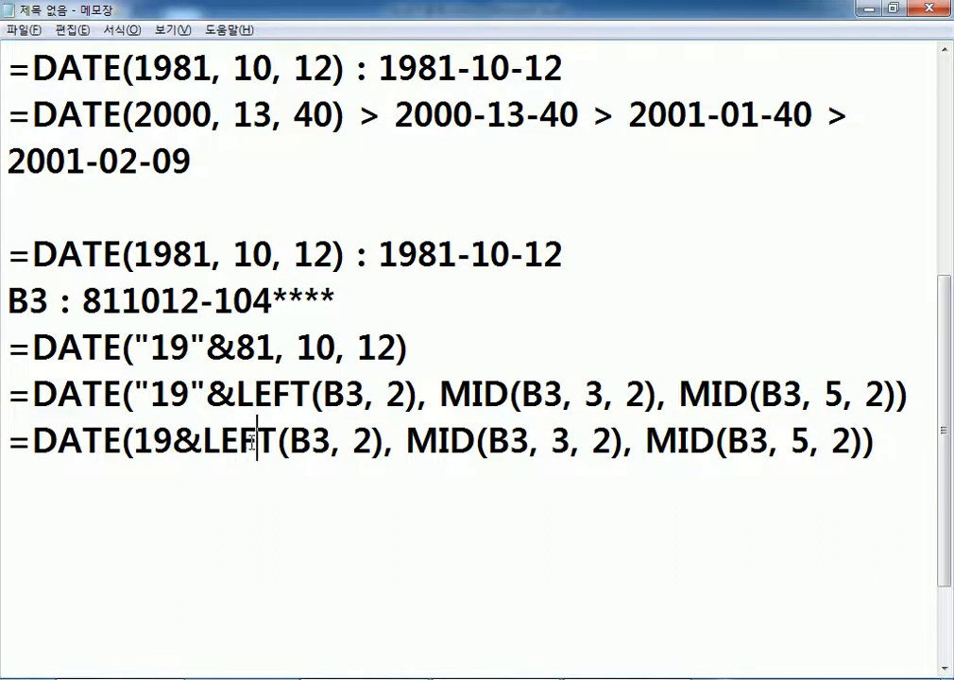
left_click(177, 511)
left_click_drag(77, 440, 122, 440)
left_click_drag(239, 440, 276, 440)
left_click_drag(406, 440, 472, 440)
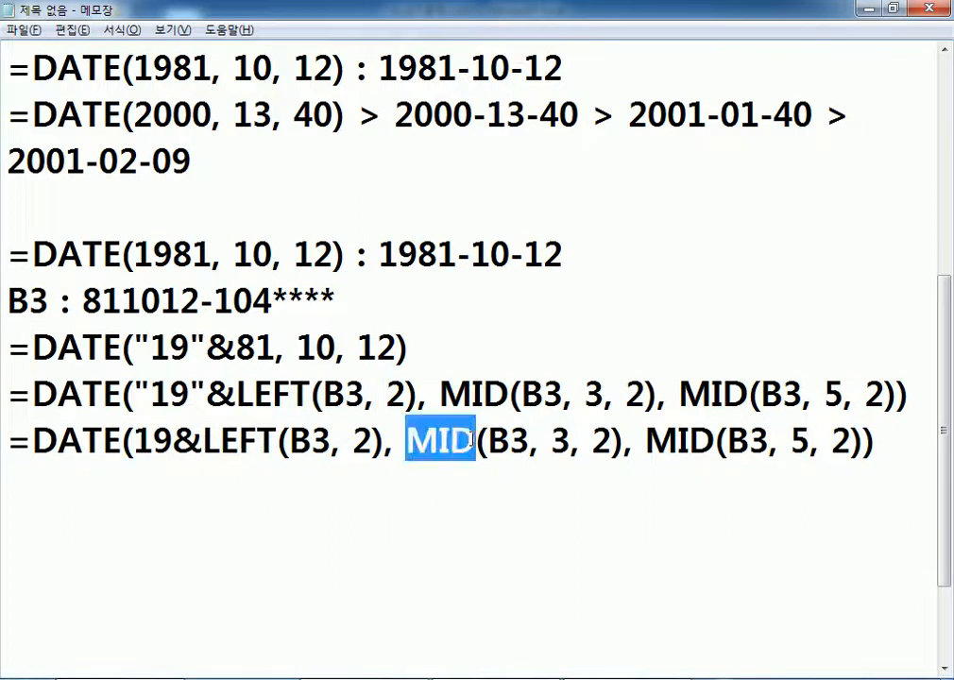
scroll(154, 444, "up", 3)
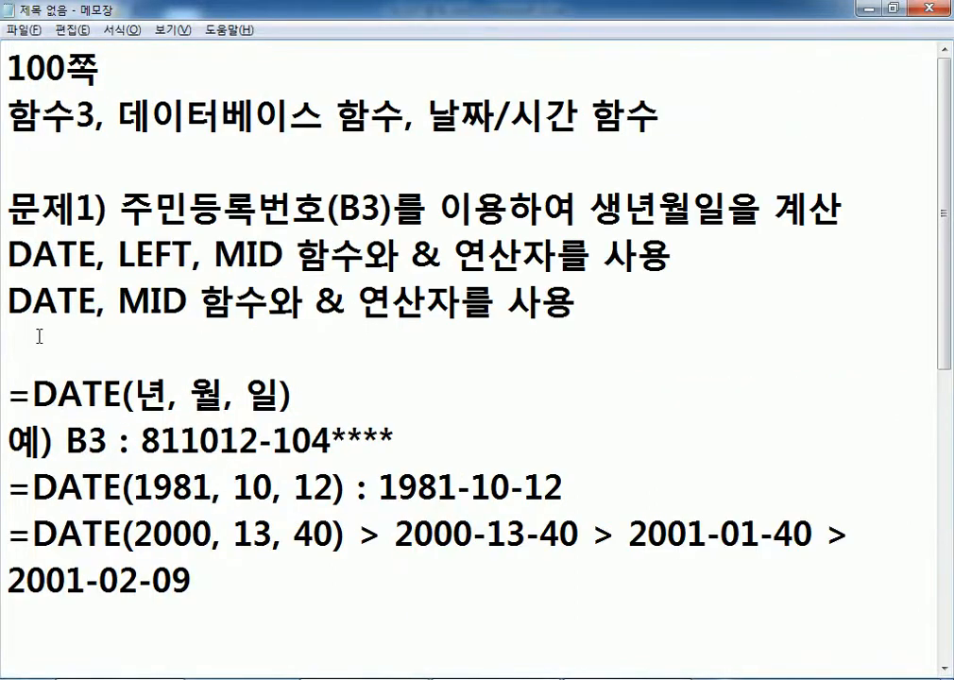
left_click_drag(17, 299, 199, 303)
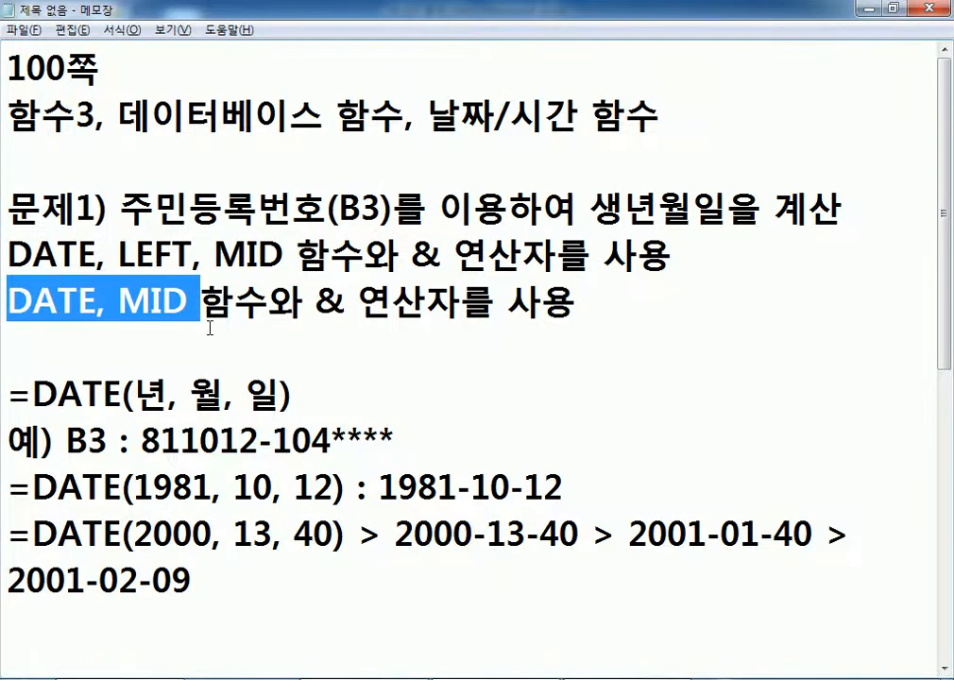
Copy the unquoted DATE formula into the notes again, one blank line below the original
scroll(162, 416, "down", 3)
left_click_drag(9, 303, 10, 338)
key("ctrl+c")
left_click(114, 385)
key("ctrl+v")
Change LEFT(B3, 2) in the new copy to MID(B3, 1, 2)
left_click_drag(203, 395, 280, 395)
type("MID")
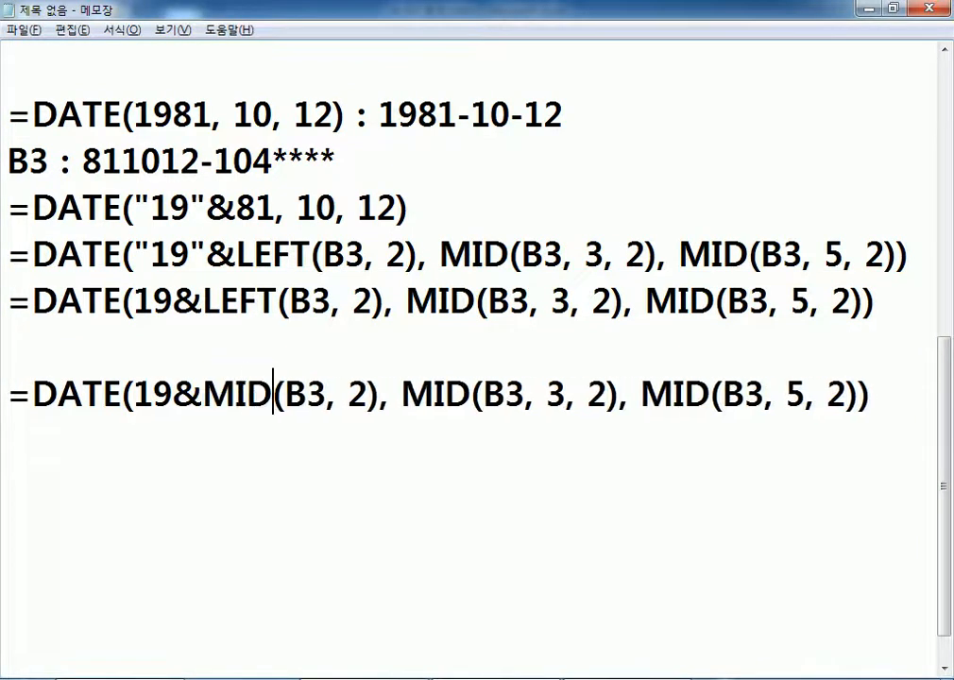
key("Right")
key("Right")
key("Right")
key("Right")
type("1,")
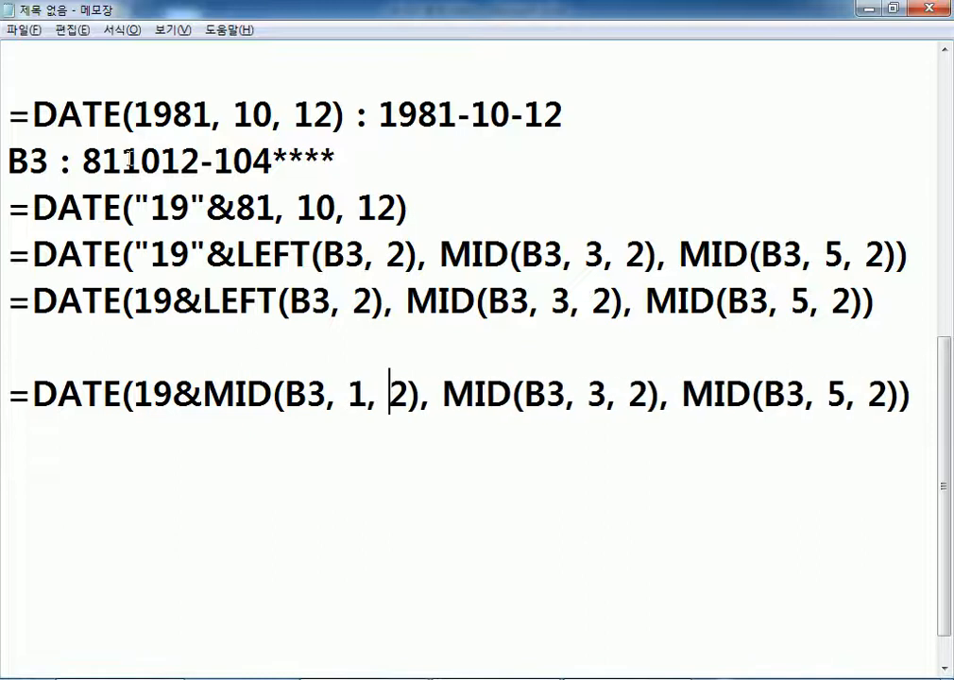
Compare MID(B3, 1, 2) and LEFT(B3, 2) with the year digits of the sample registration number and the "19" prefix
left_click_drag(84, 160, 121, 160)
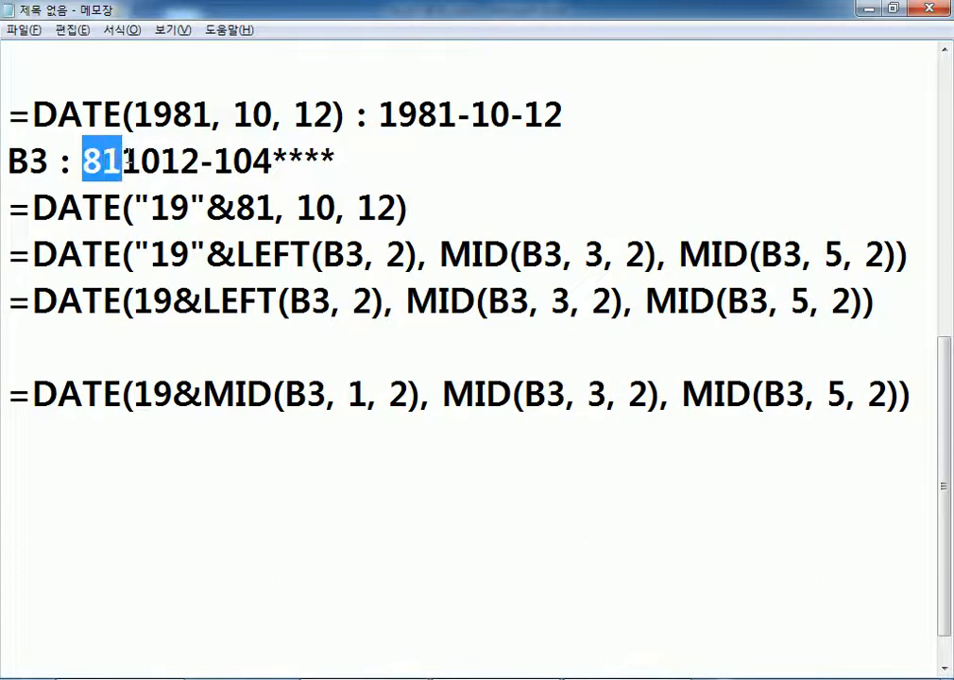
left_click_drag(204, 393, 424, 400)
left_click_drag(276, 302, 375, 302)
left_click(257, 302)
left_click(280, 441)
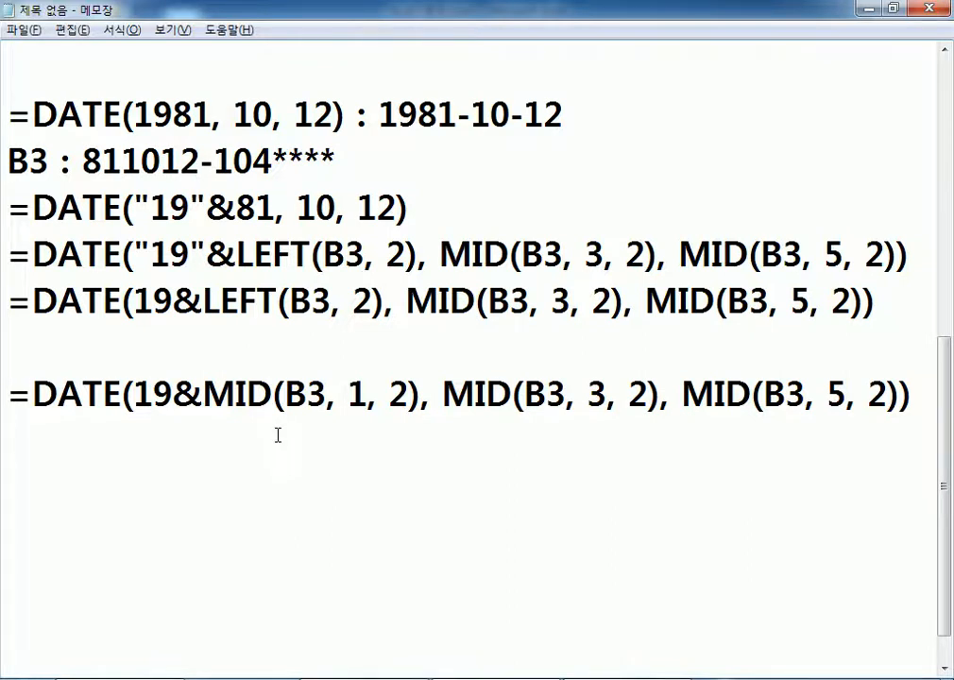
left_click_drag(120, 162, 156, 161)
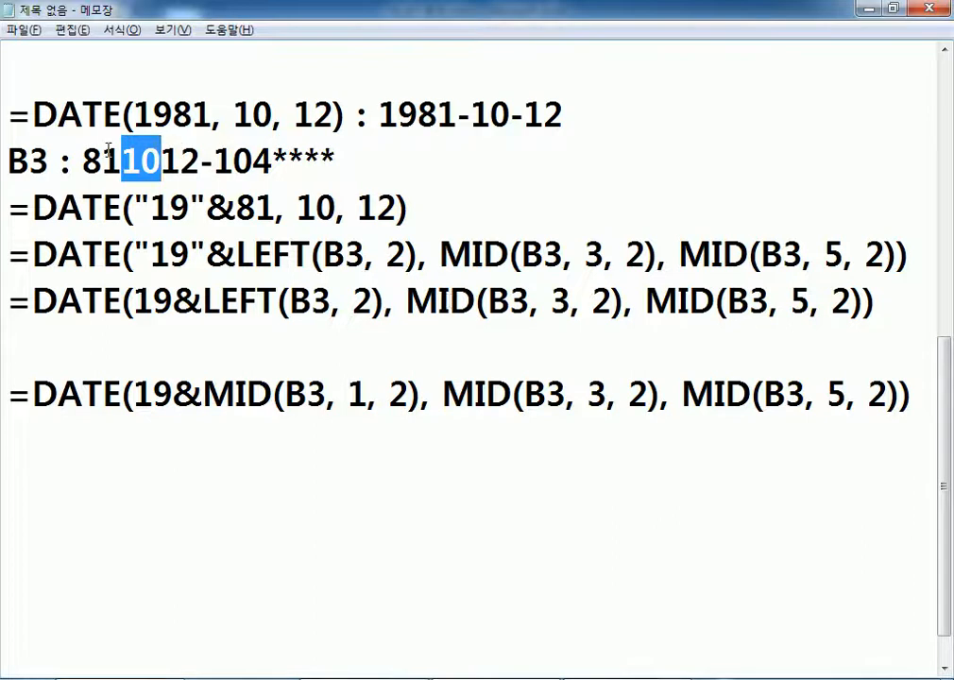
left_click_drag(82, 163, 121, 163)
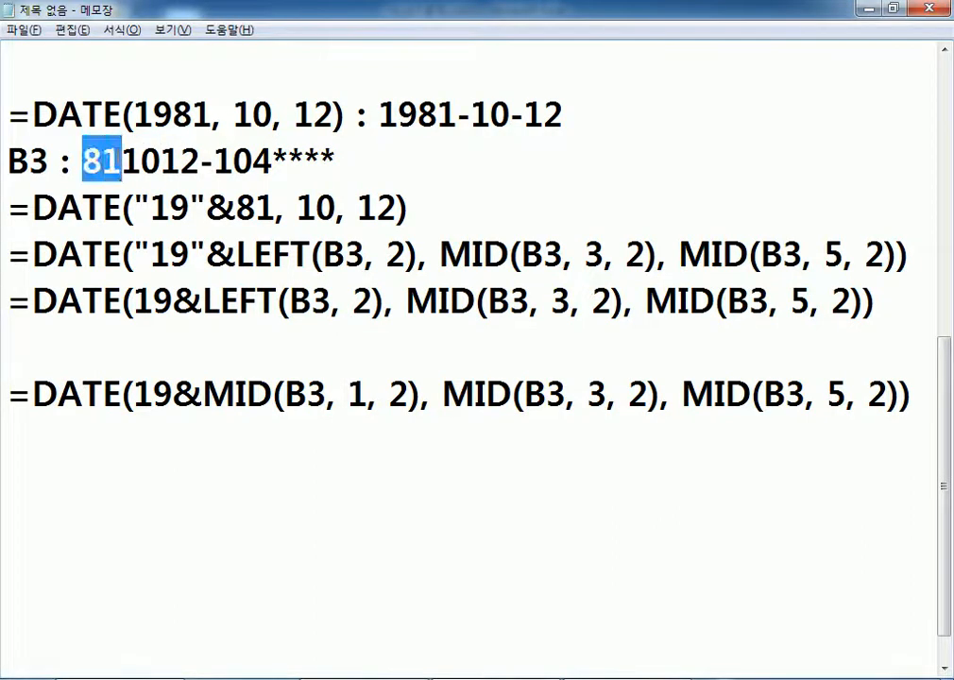
left_click(80, 162)
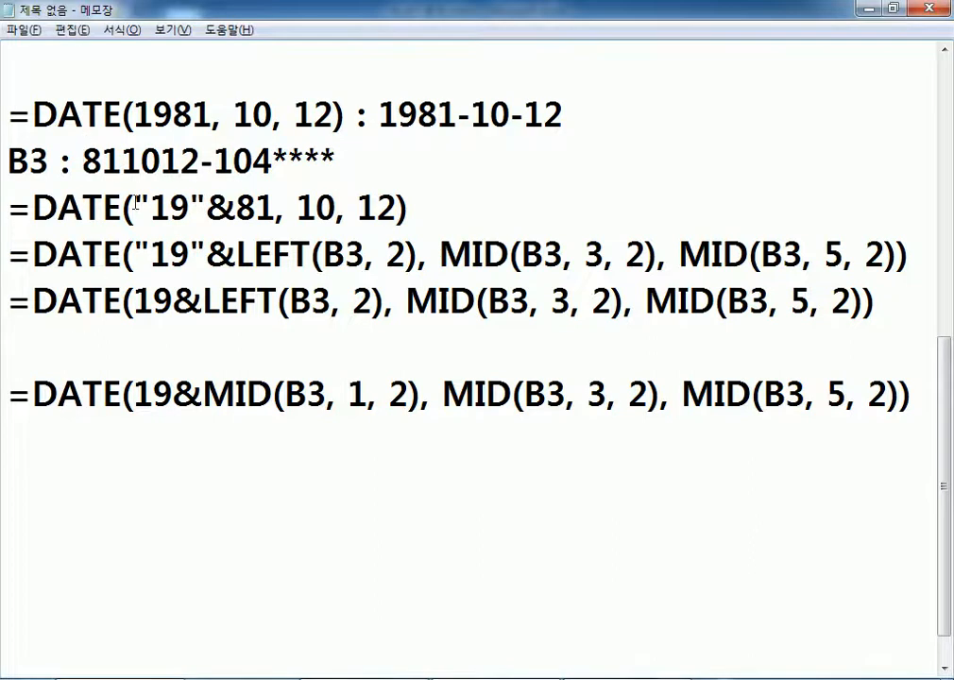
left_click_drag(133, 206, 207, 206)
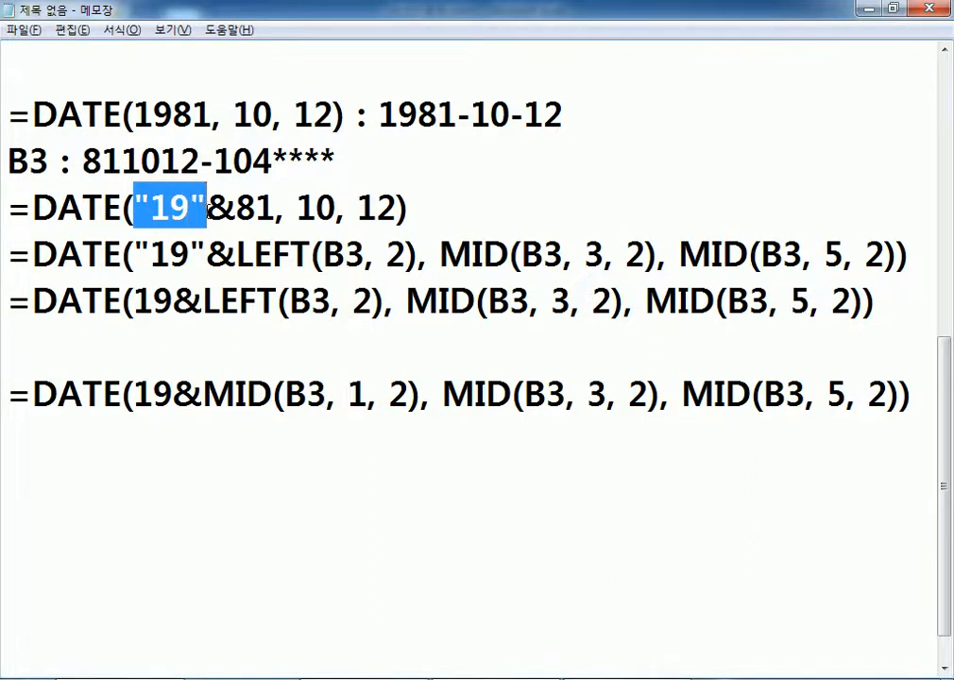
left_click_drag(119, 161, 86, 160)
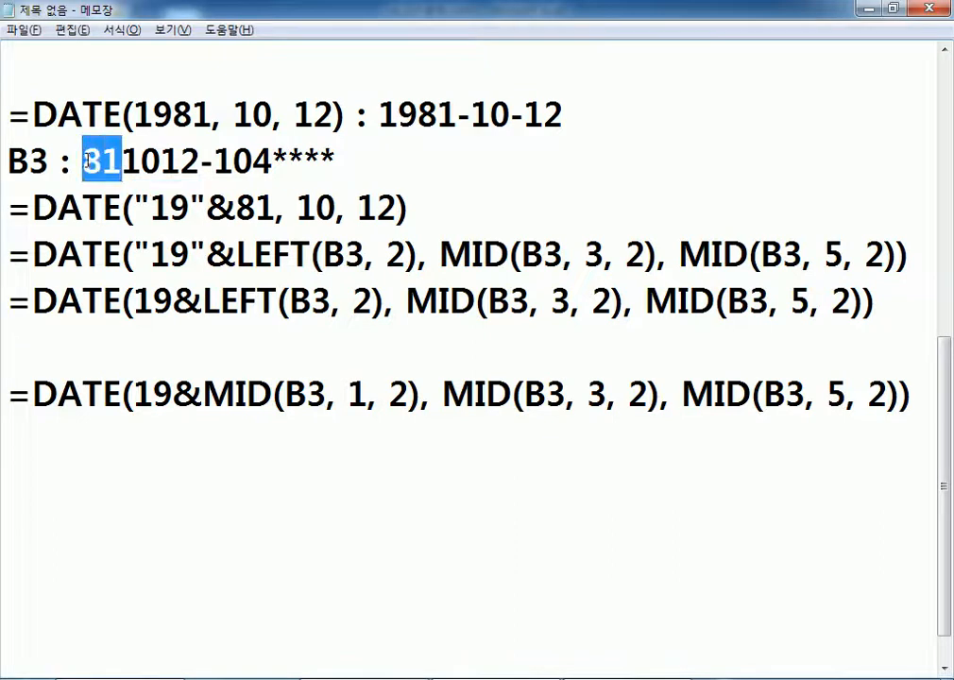
Switch to Excel and try a DATE formula in D3 with the first member's two-digit birth year, month and day typed directly
key("alt+Tab")
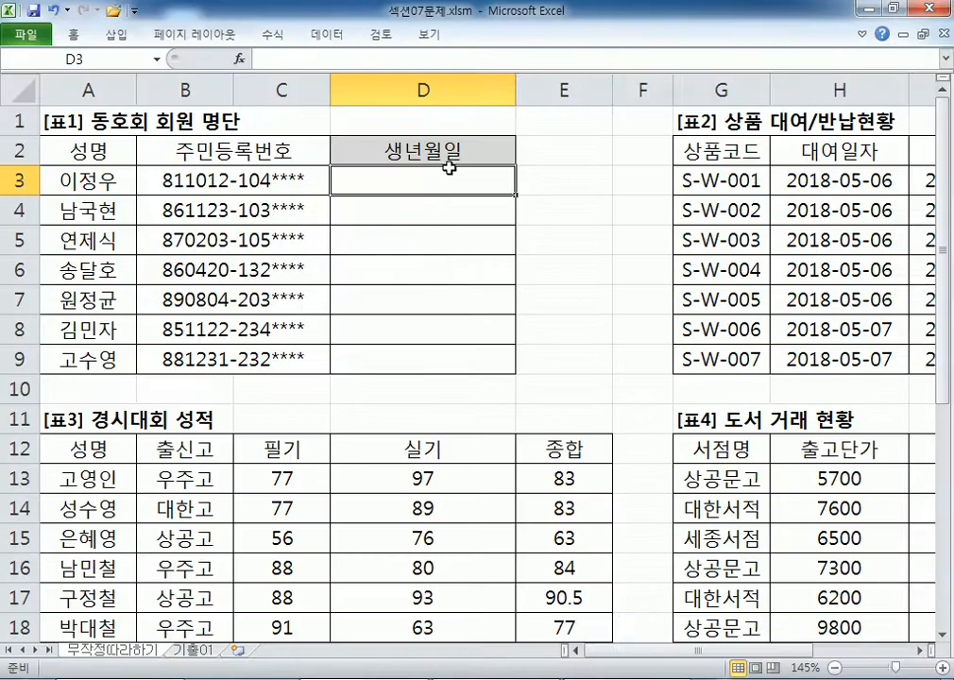
type("=DATEE")
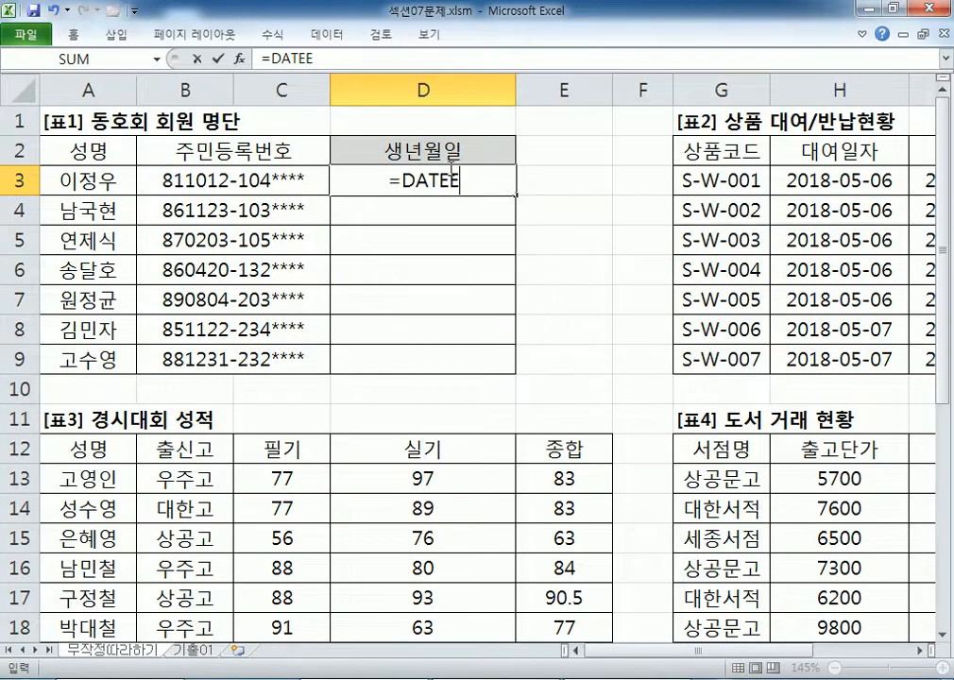
key("BackSpace")
type("(8")
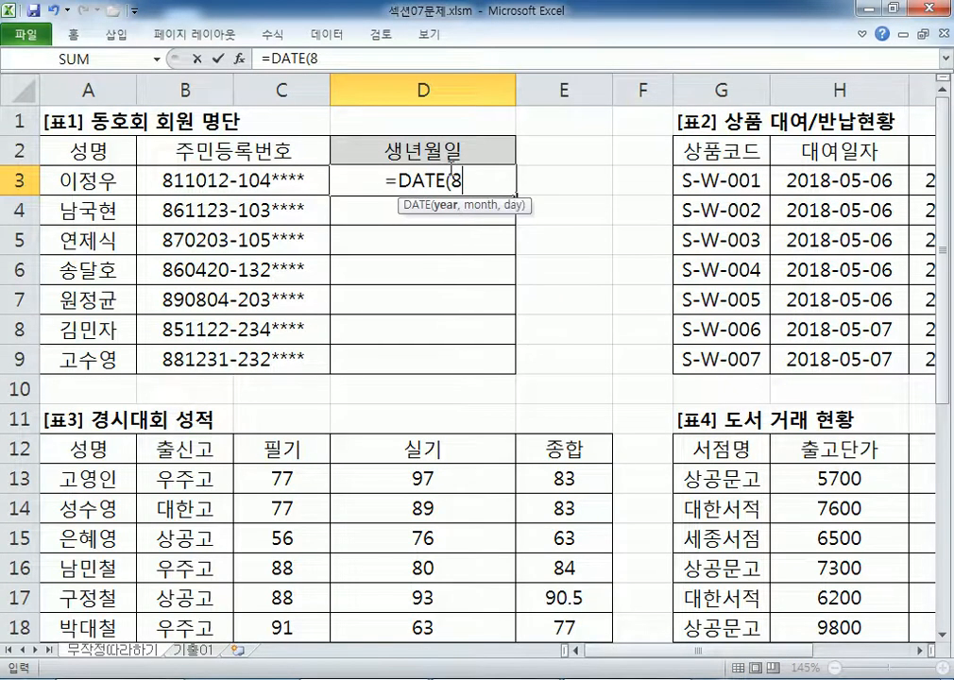
type("1,10,12")
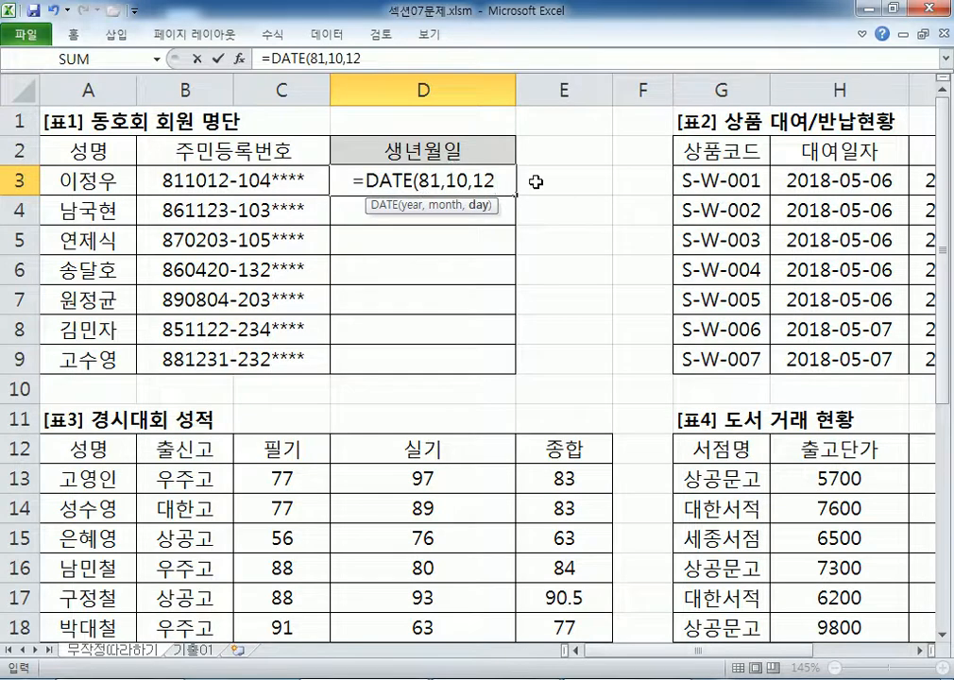
key("Return")
key("Up")
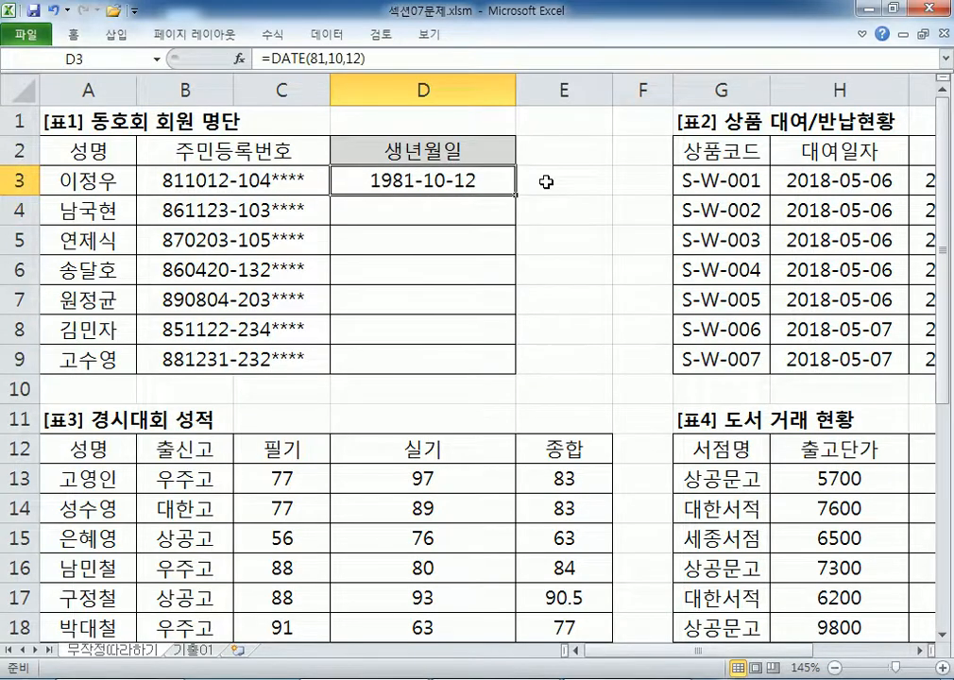
Switch to the notes, copy =DATE("19"&LEFT(B3, 2), MID(B3, 3, 2), MID(B3, 5, 2)), and return to Excel
key("F2")
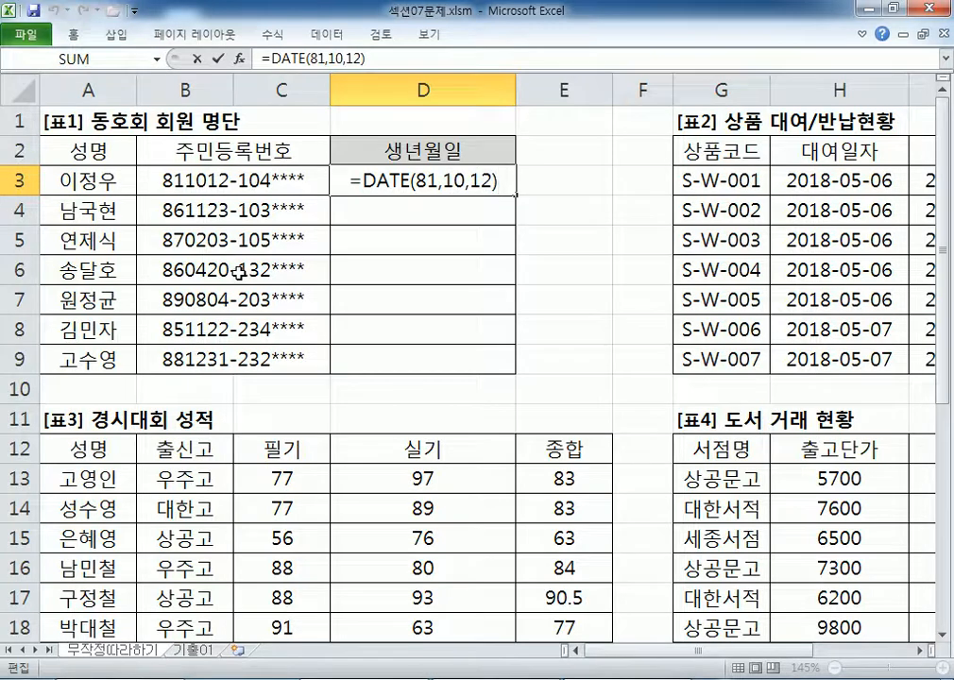
key("alt+Tab")
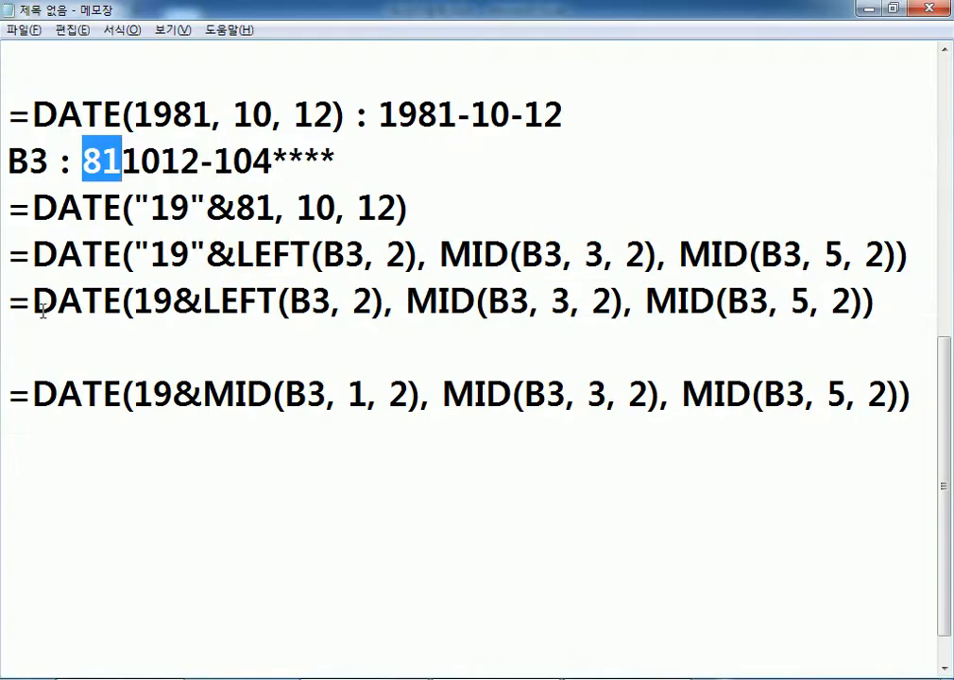
left_click_drag(7, 300, 312, 301)
left_click_drag(9, 255, 916, 257)
key("ctrl+c")
key("alt+Tab")
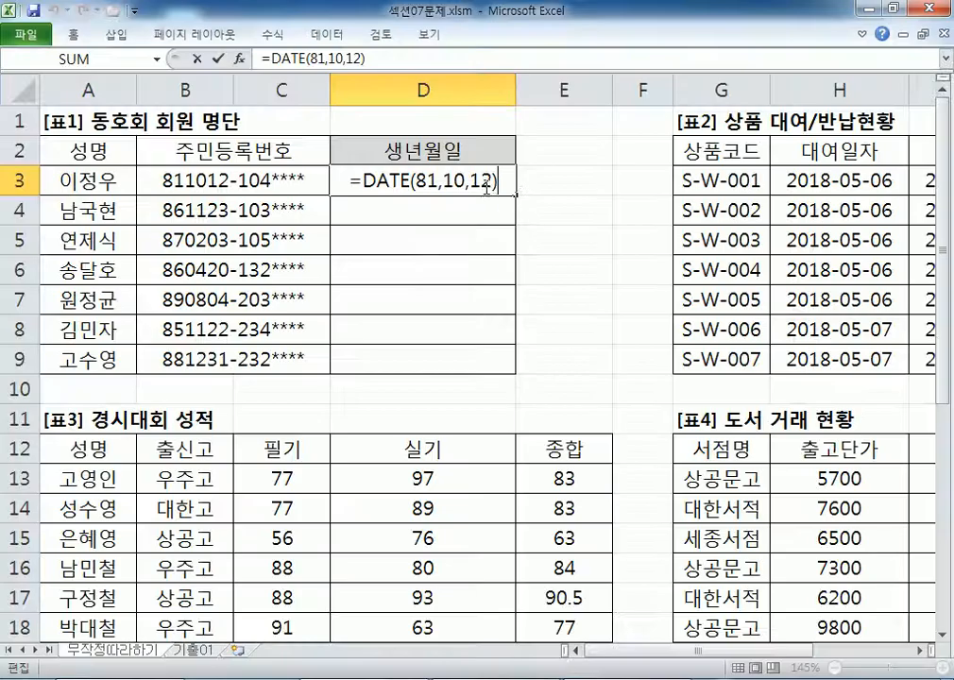
Paste the copied formula into D3 over the existing one and fill it down the 생년월일 column
key("Escape")
key("ctrl+v")
double_click(488, 187)
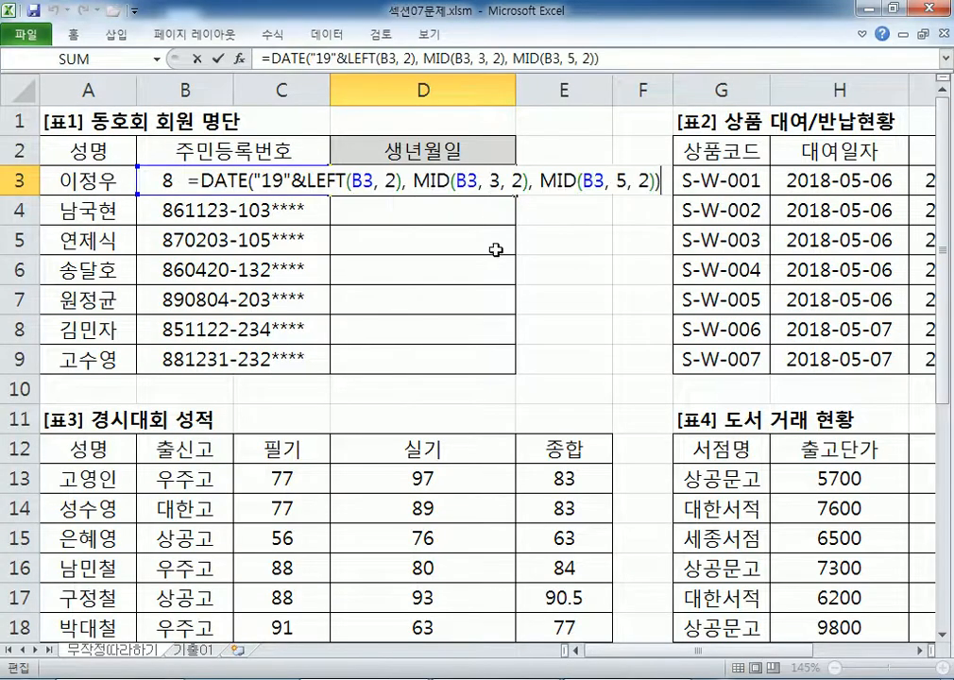
key("Escape")
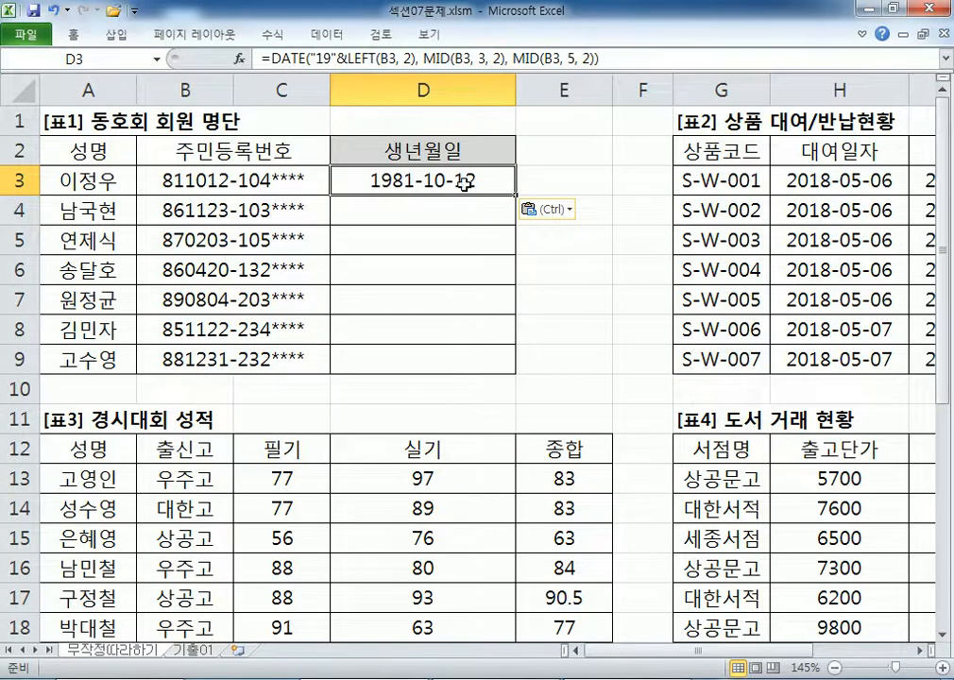
double_click(518, 198)
left_click(472, 181)
Return to the notes and review the 년, 월 and 일 arguments of the DATE syntax line
key("alt+Tab")
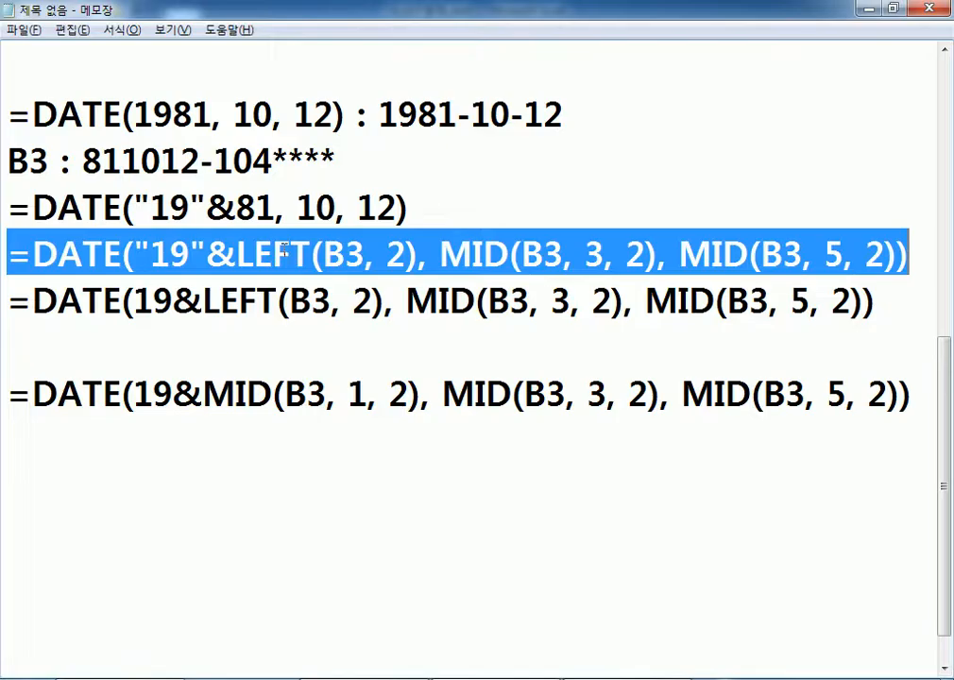
left_click(42, 469)
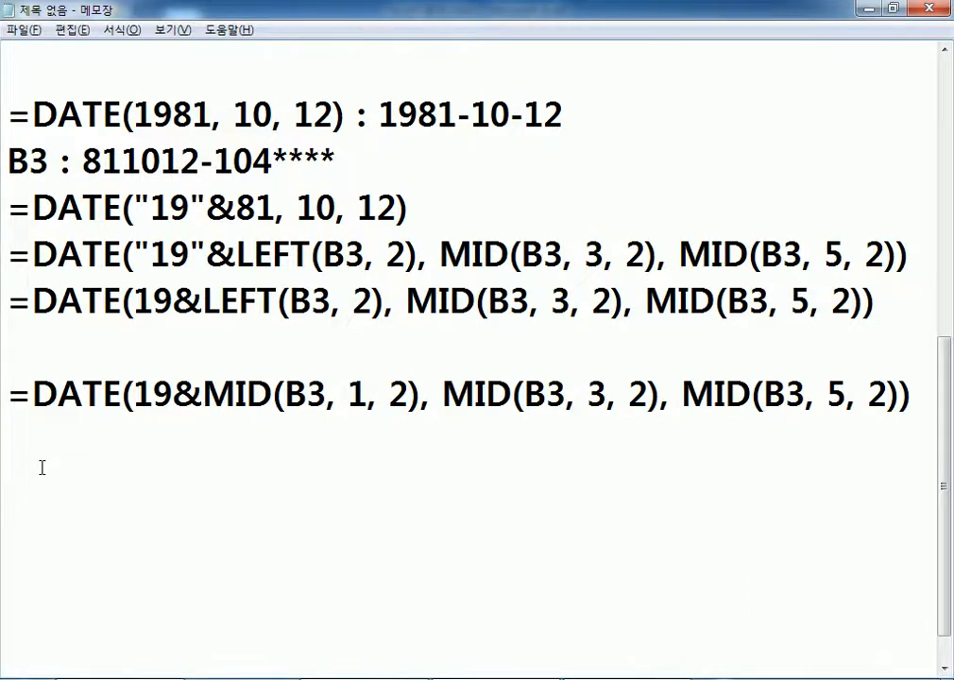
scroll(42, 467, "up", 3)
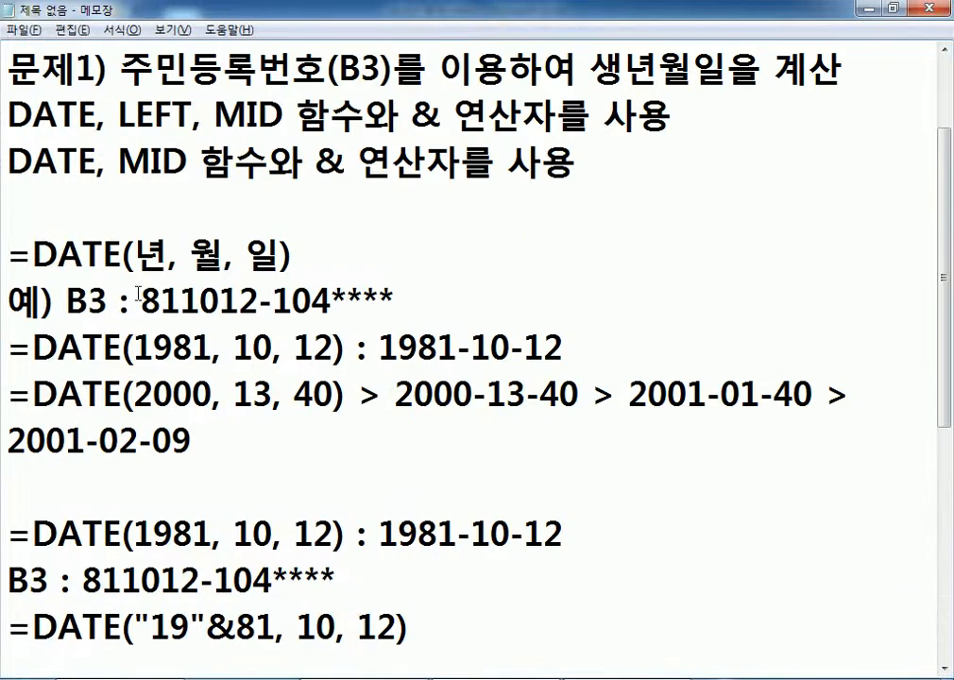
double_click(139, 257)
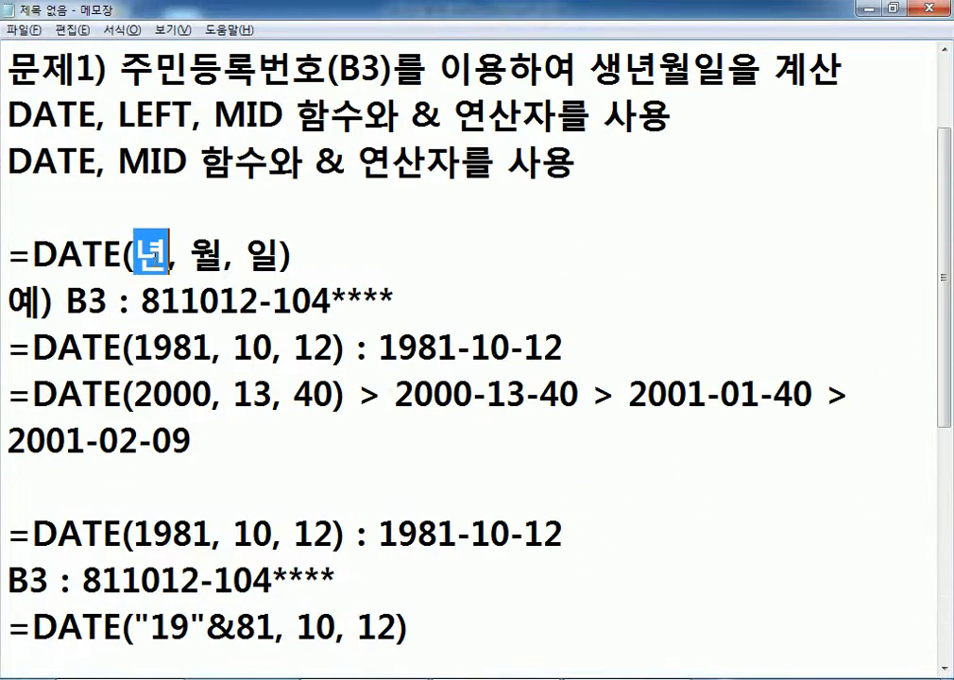
double_click(188, 253)
left_click(247, 253)
double_click(248, 254)
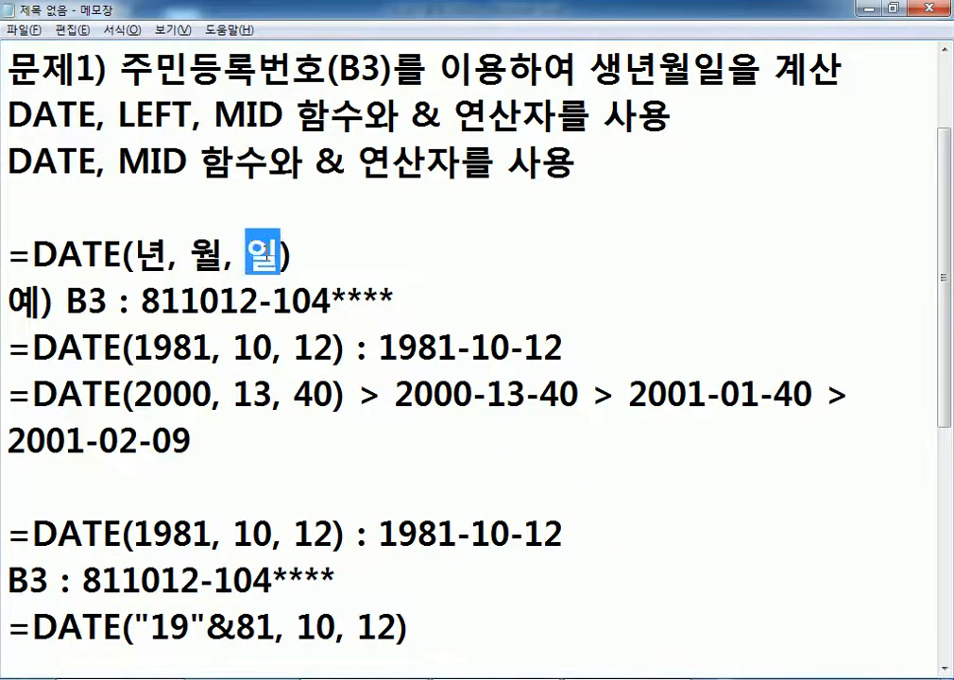
left_click(300, 253)
scroll(373, 383, "down", 1)
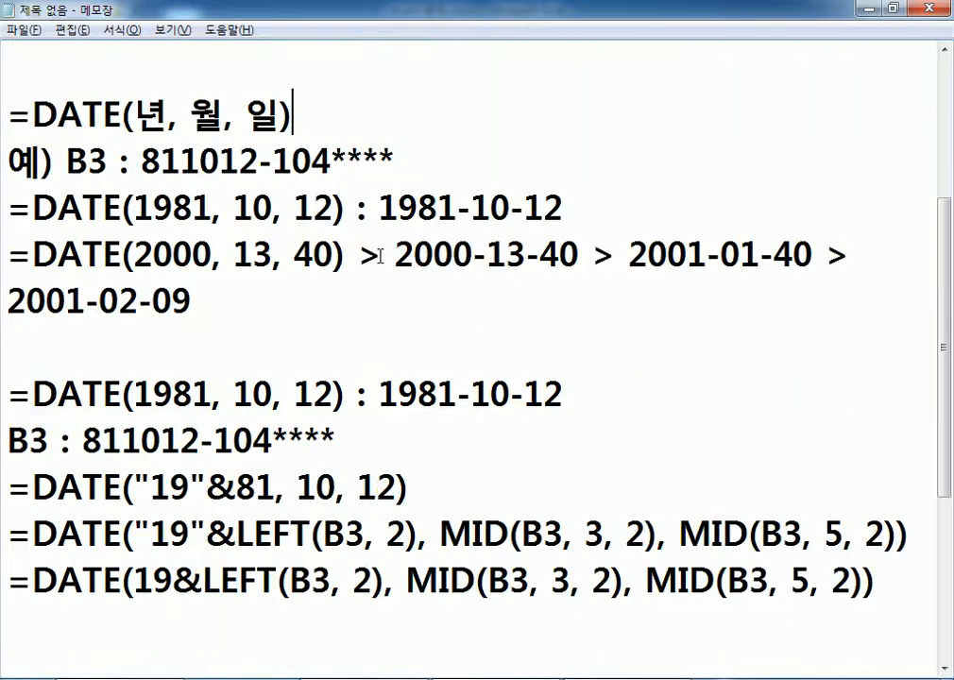
Examine how the month and day arguments of DATE work using the =DATE(2000, 13, 40) example and its 2000-13-40 stage
left_click(141, 118)
left_click(192, 118)
left_click(232, 118)
left_click(248, 120)
double_click(207, 115)
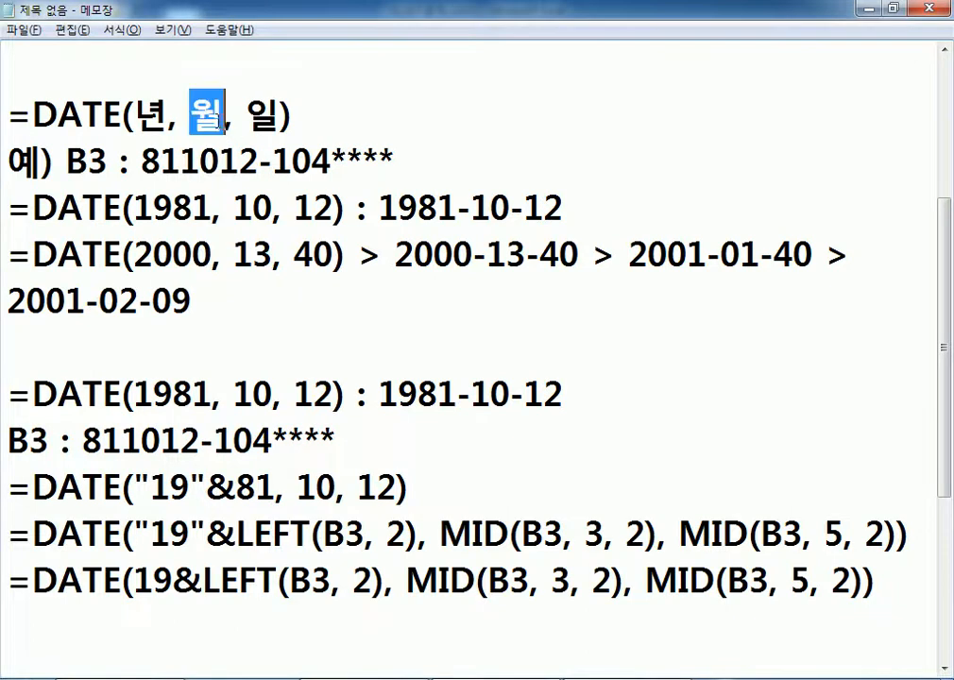
left_click_drag(234, 253, 272, 253)
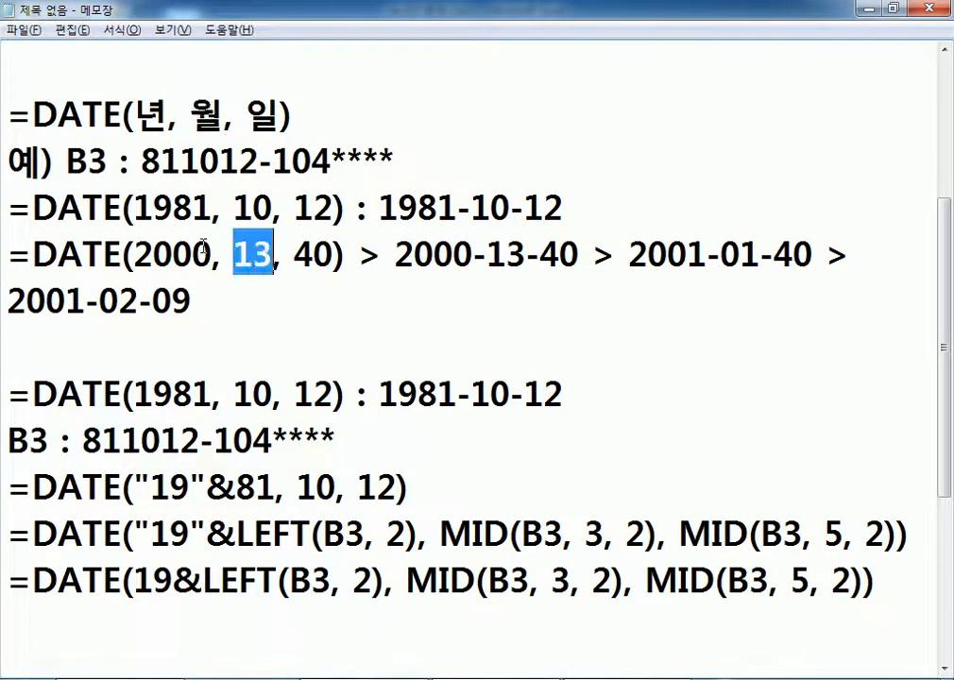
left_click_drag(394, 253, 574, 250)
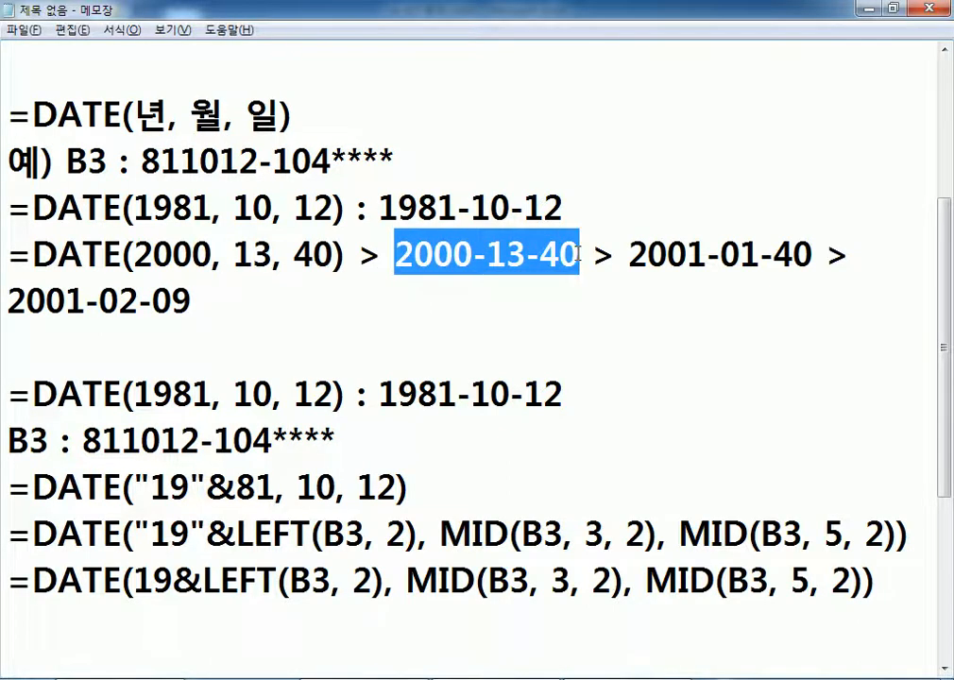
left_click_drag(134, 114, 280, 115)
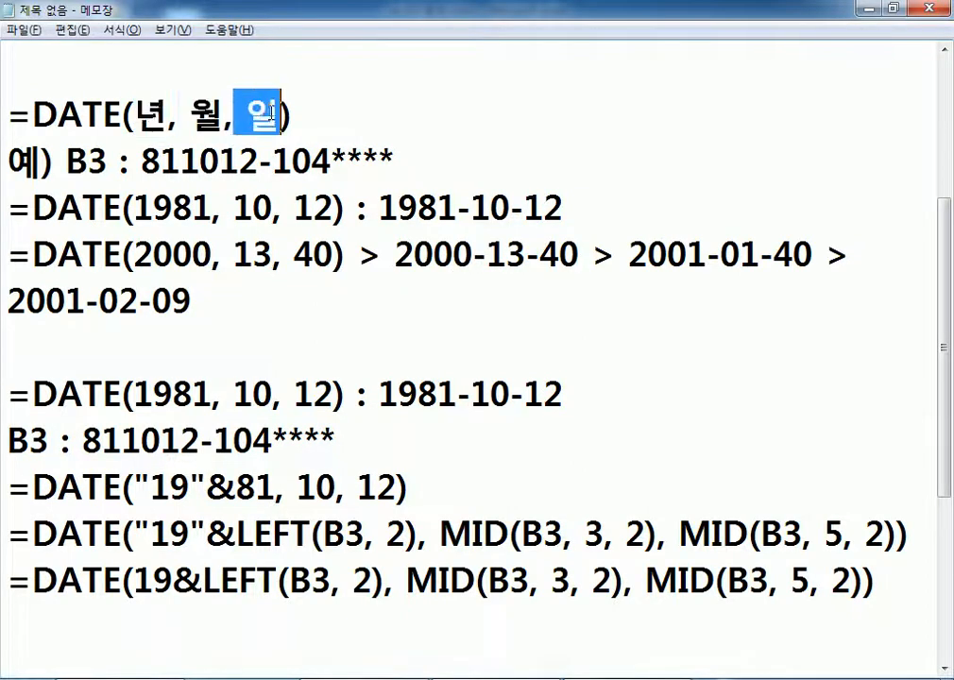
left_click(246, 114)
Add a long run of blank lines at the end of the notes, below the =DATE(19&MID(B3, 1, 2), ...) formula
scroll(483, 198, "down", 3)
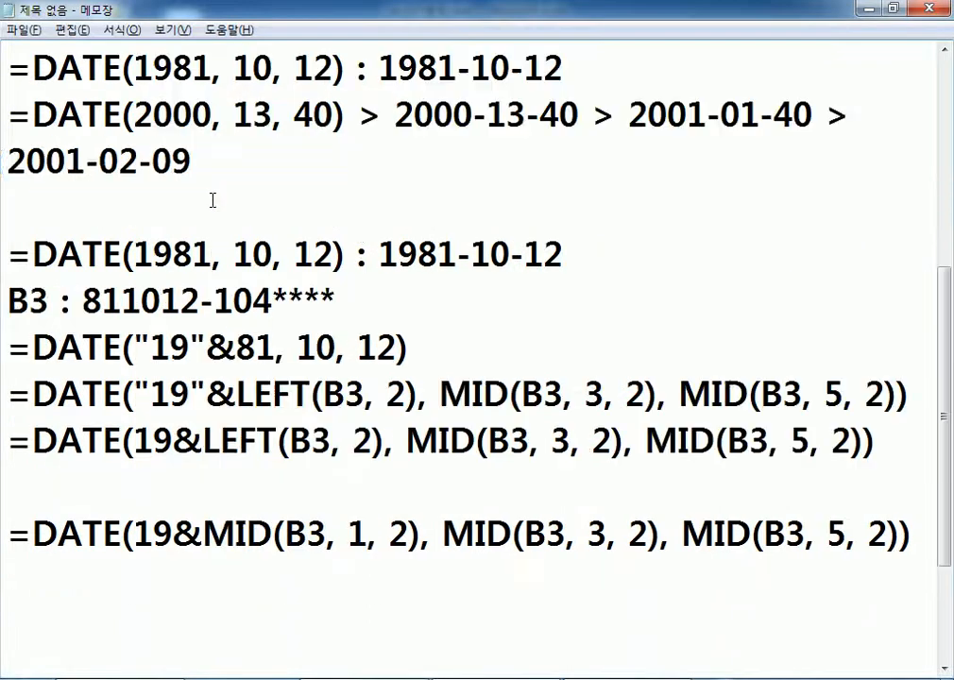
left_click(52, 441)
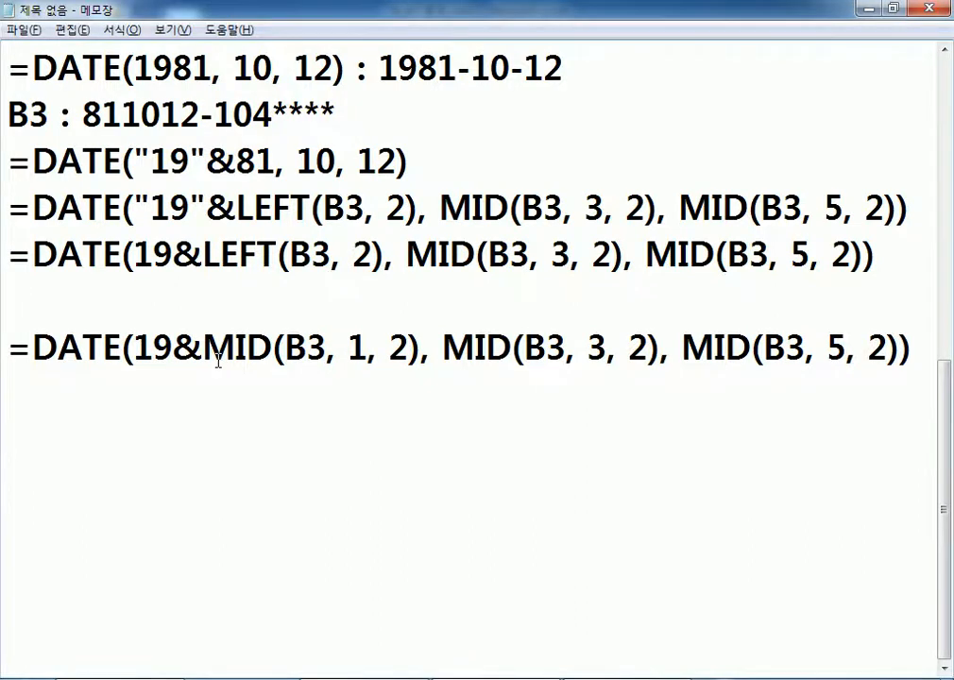
scroll(217, 360, "up", 5)
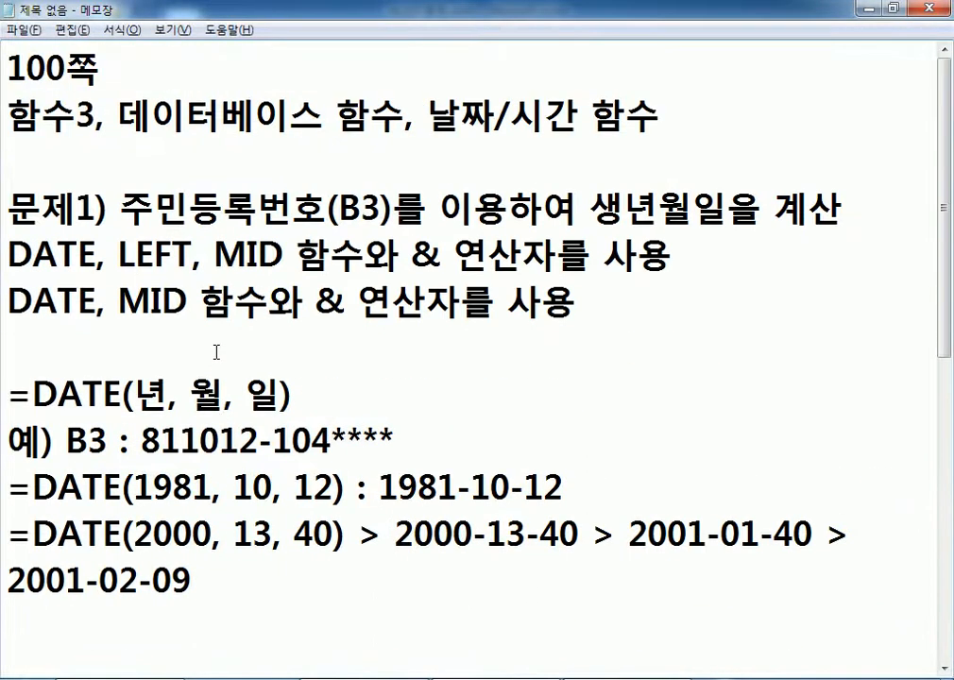
scroll(216, 352, "down", 5)
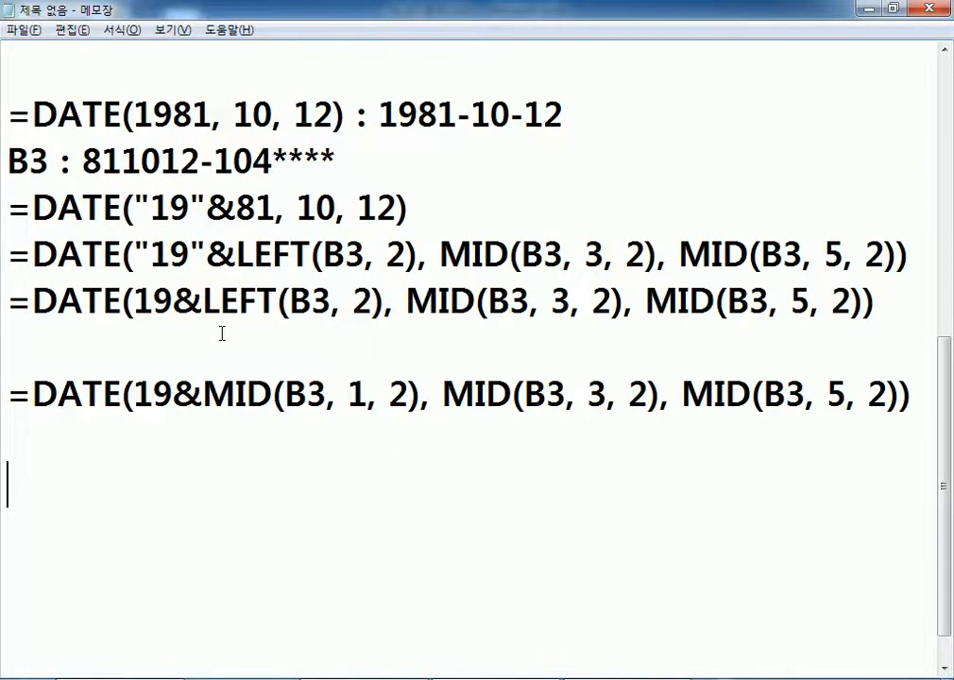
key("Return")
key("Return")
key("Return")
key("Return")
key("Return")
key("Return")
key("Return")
key("Return")
key("Return")
key("Return")
key("Return")
key("Return")
key("Return")
key("Return")
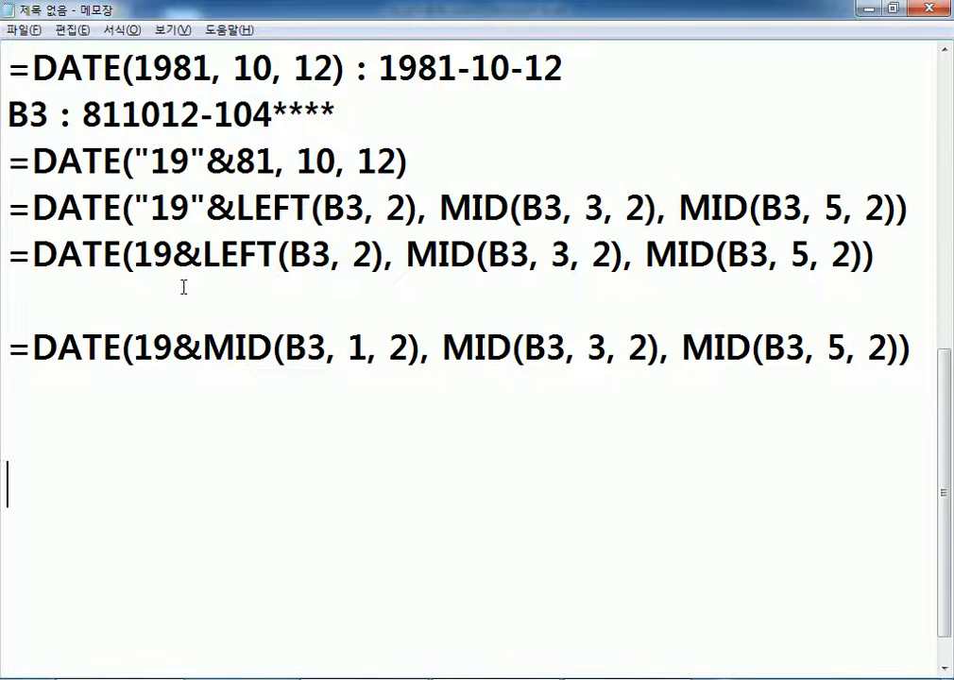
Write the note "* 신청일의 3개월후" below the MID-only DATE formula, leaving one blank line between them
left_click(43, 112)
scroll(38, 142, "up", 1)
left_click(60, 159)
type("* ")
type("TLS")
key("BackSpace")
key("BackSpace")
key("BackSpace")
key("Hangul")
type("신처청일의 ")
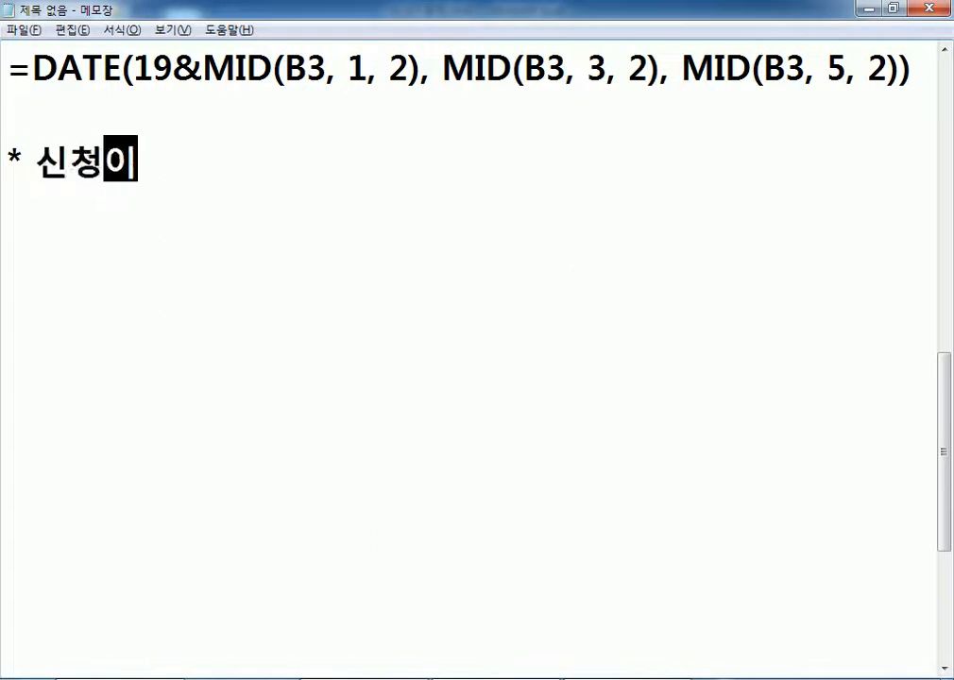
type("3개")
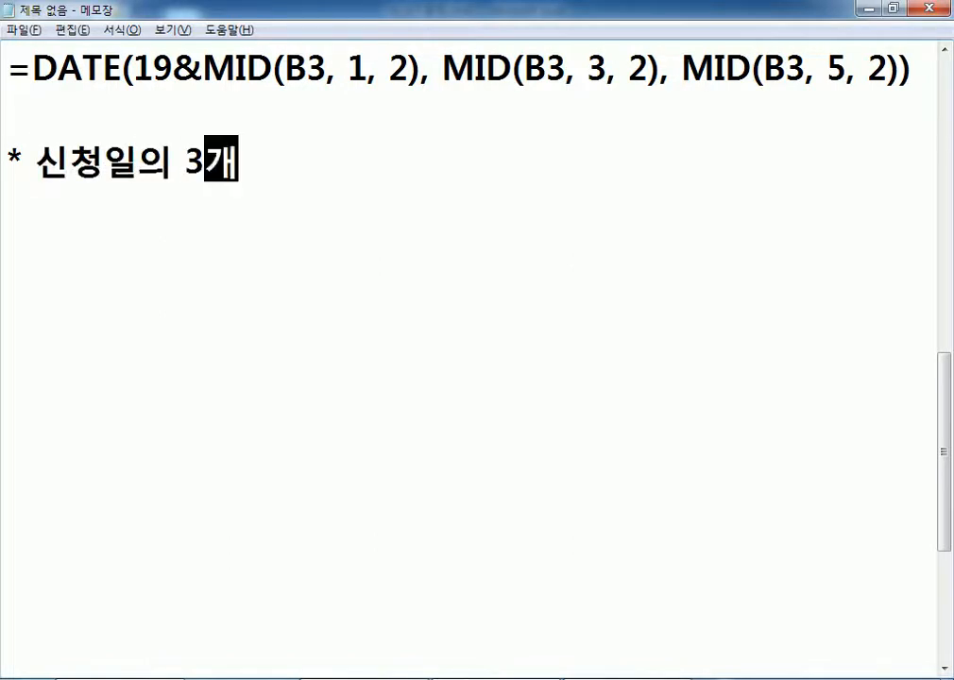
type("워ㄹㅎㅇ")
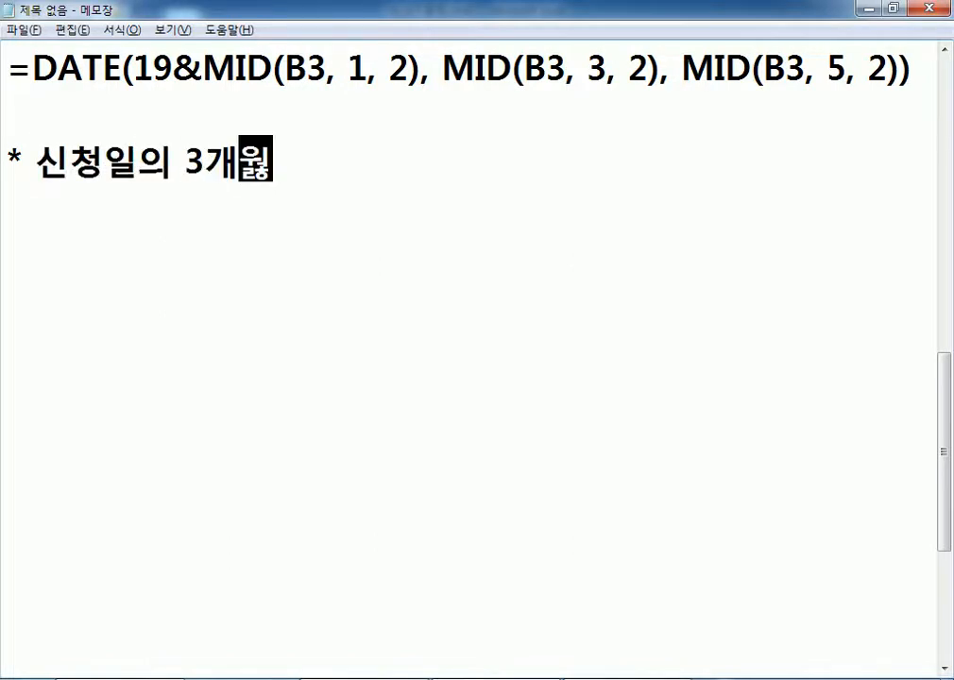
key("BackSpace")
key("BackSpace")
type("월후에")
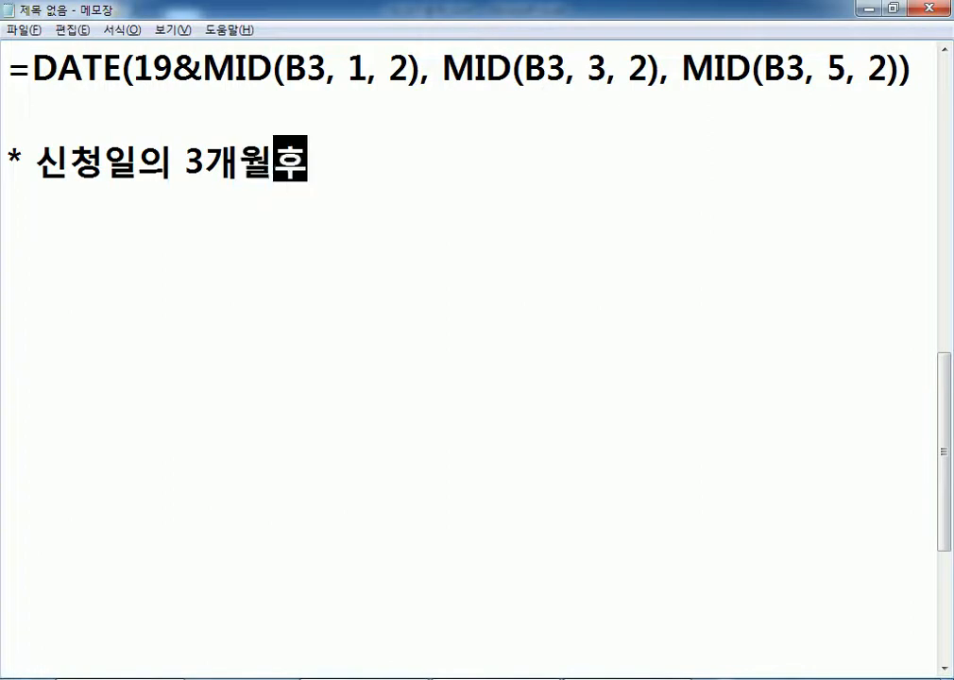